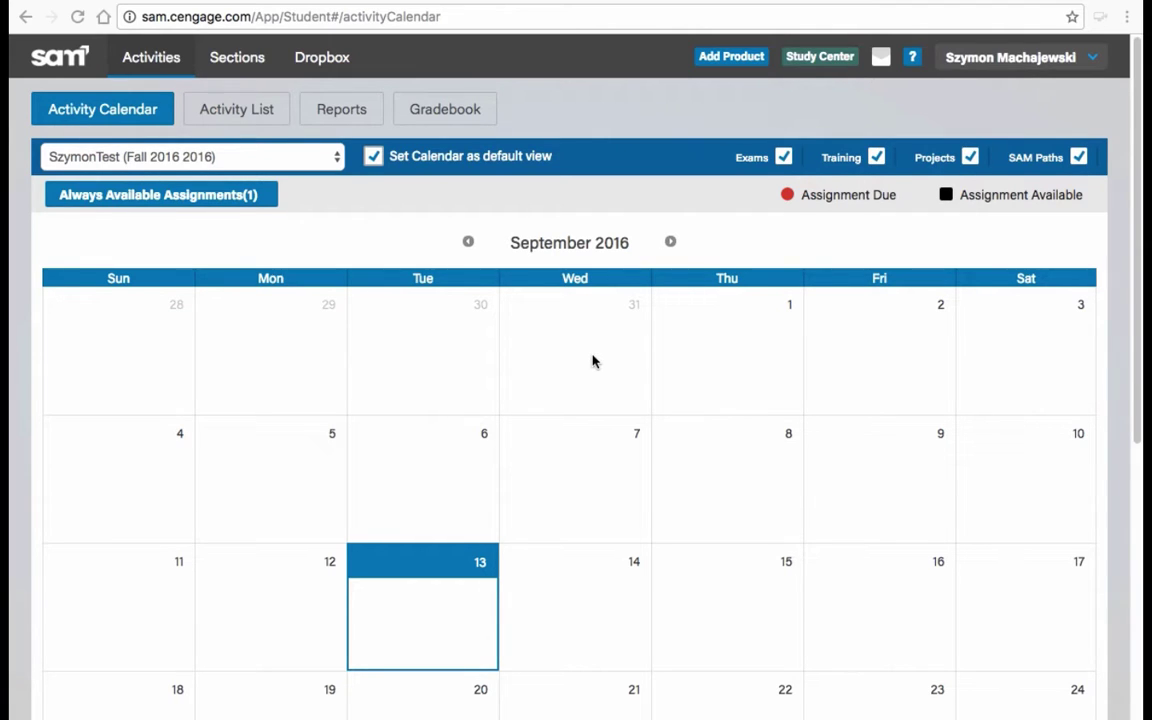
- Open the Quiz Demo exam results report in an enlarged window, review it and close it
click(346, 117)
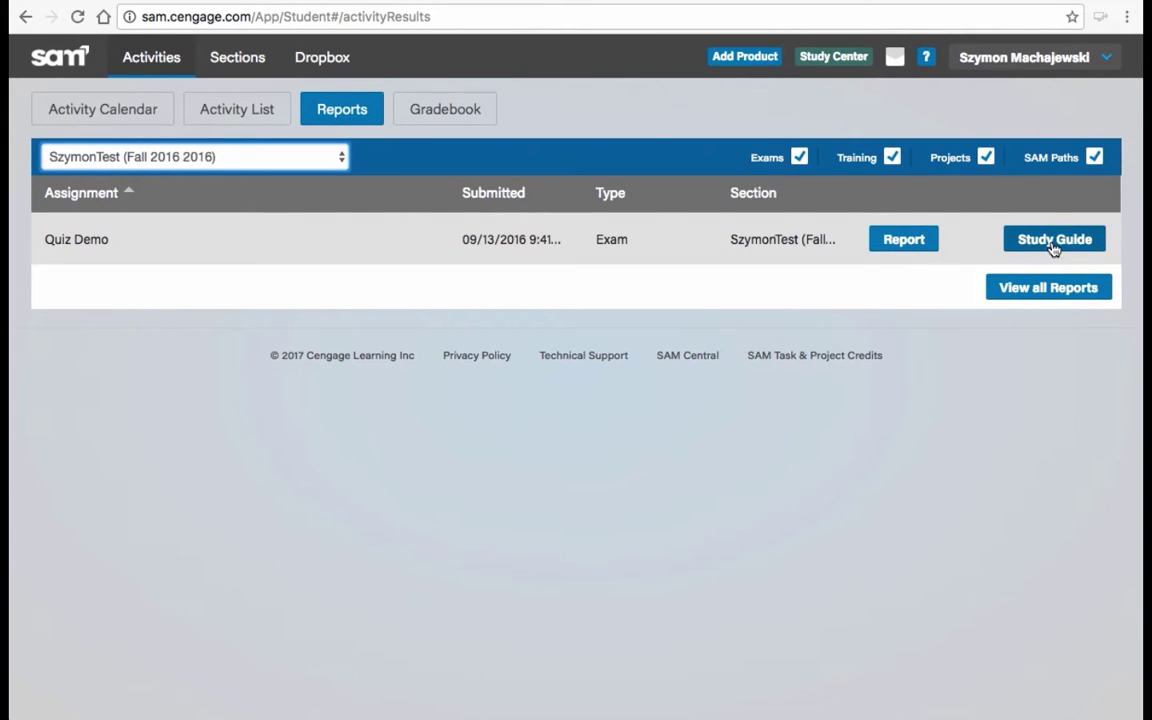
click(906, 243)
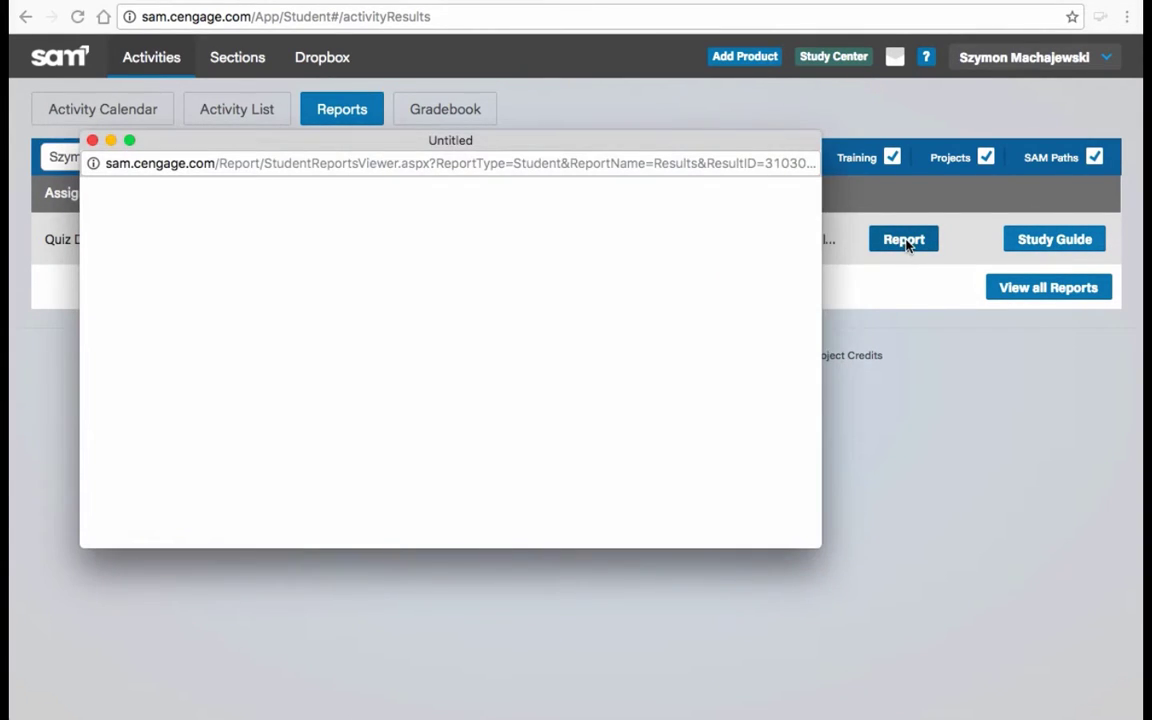
drag(815, 547, 1019, 707)
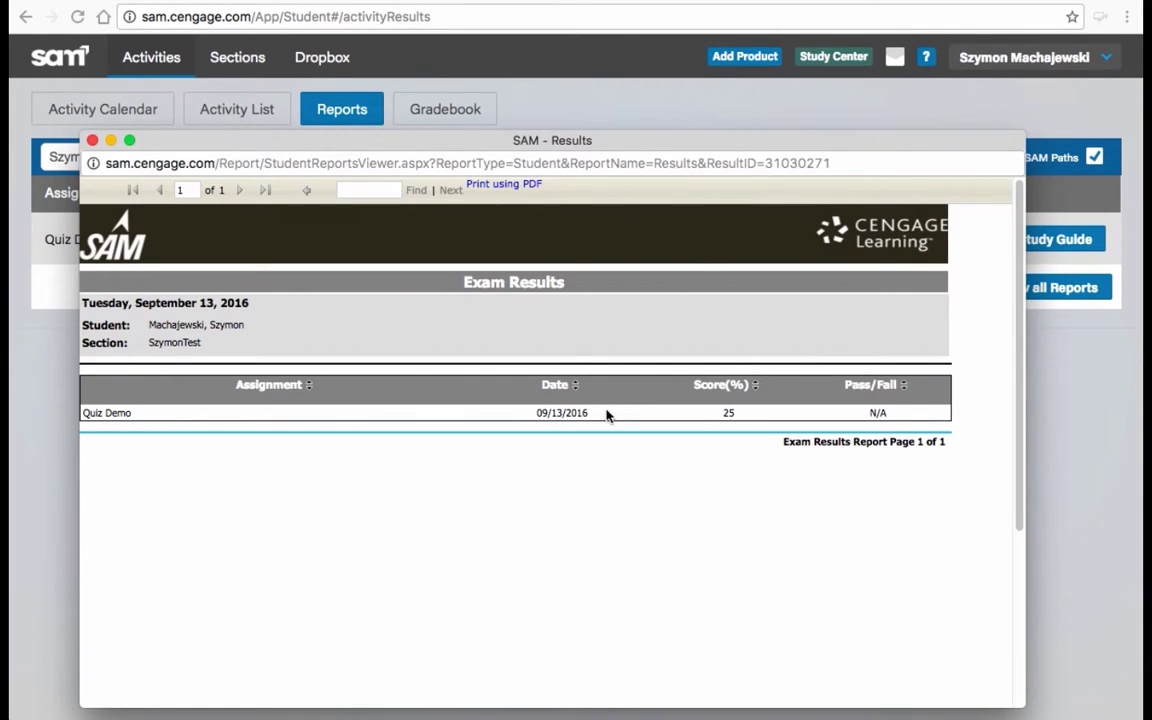
click(92, 141)
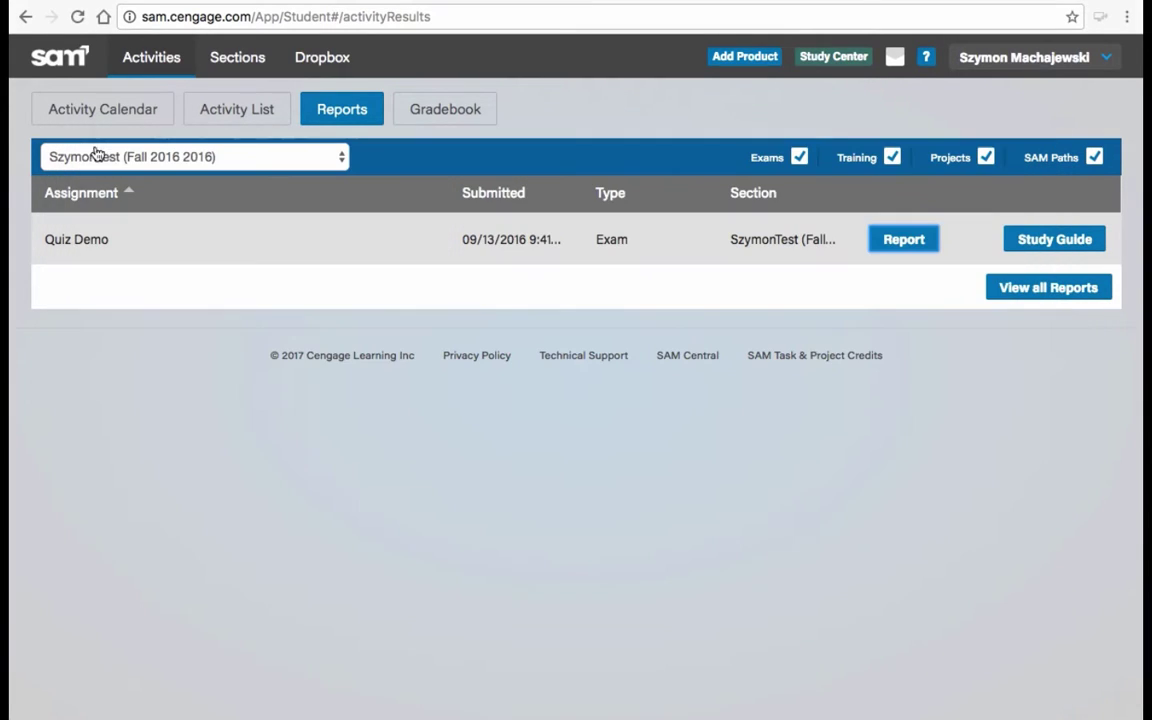
- Open the Quiz Demo study guide in an enlarged window, review the question results and close it
click(1059, 244)
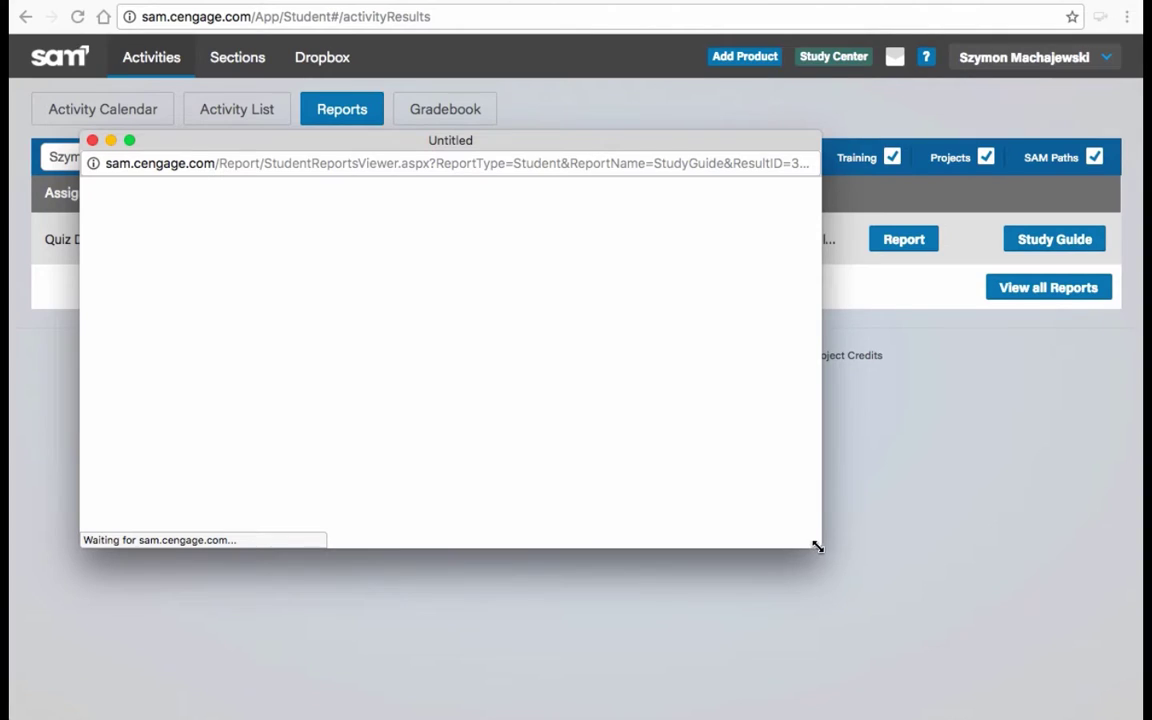
drag(815, 545, 1075, 685)
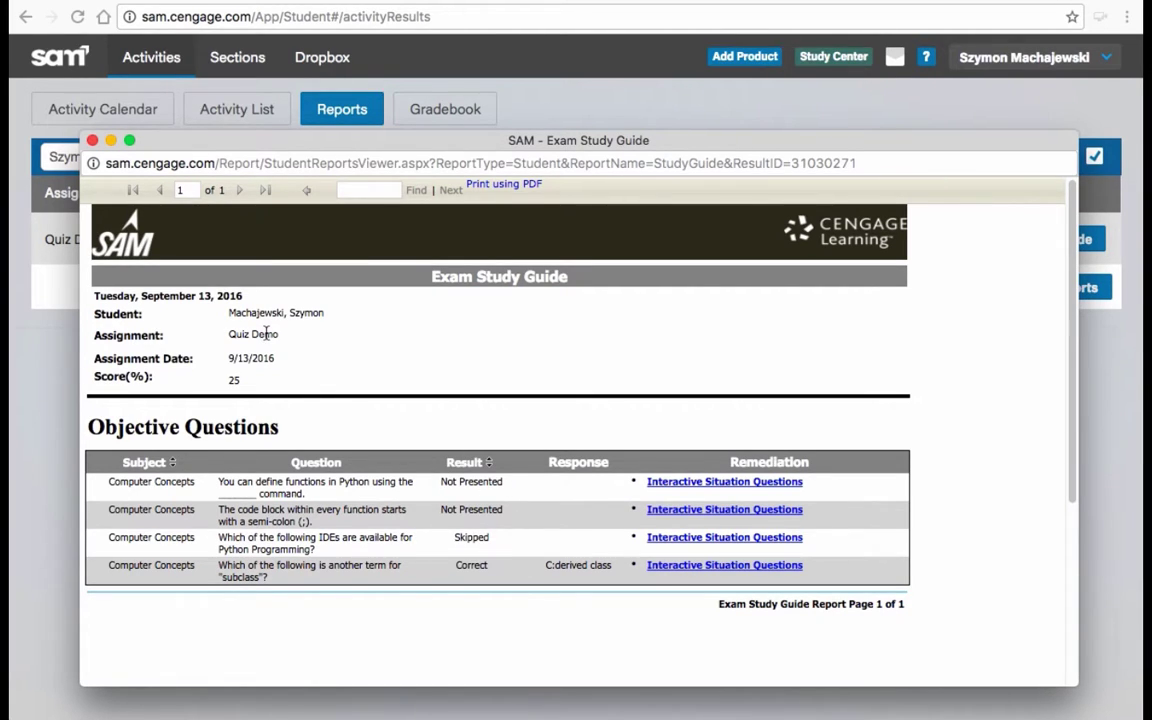
click(93, 142)
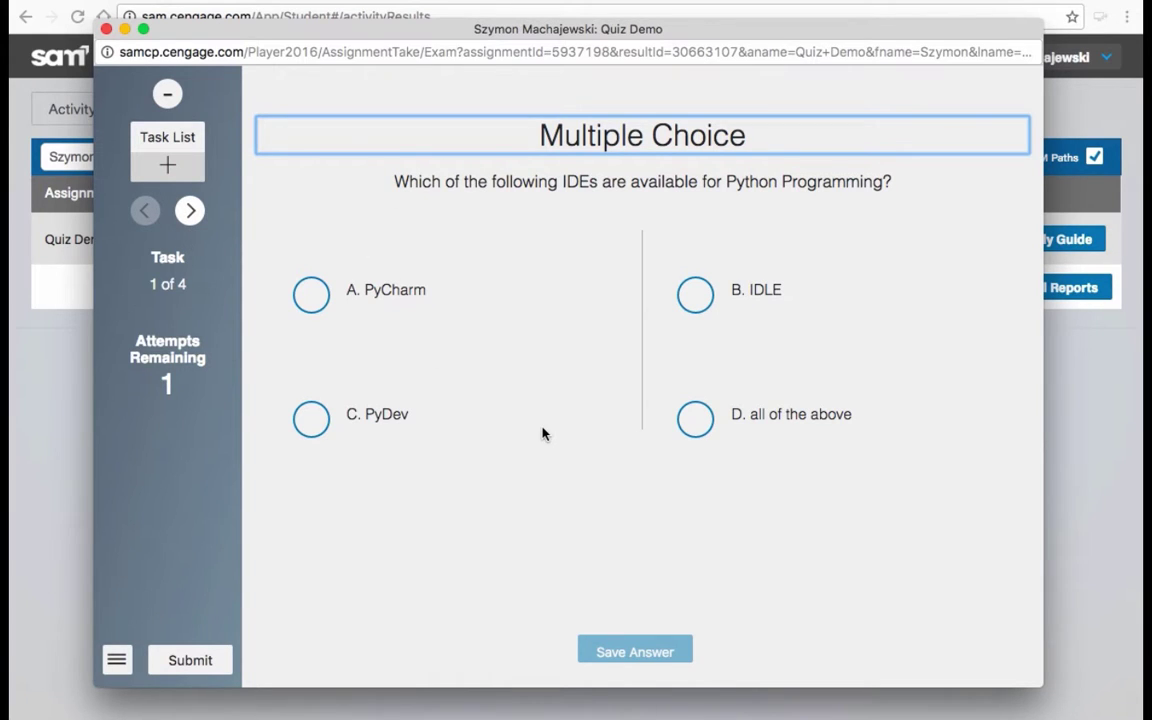
- Select IDLE for the Python IDEs question and move on to the subclass question without saving the answer
click(696, 296)
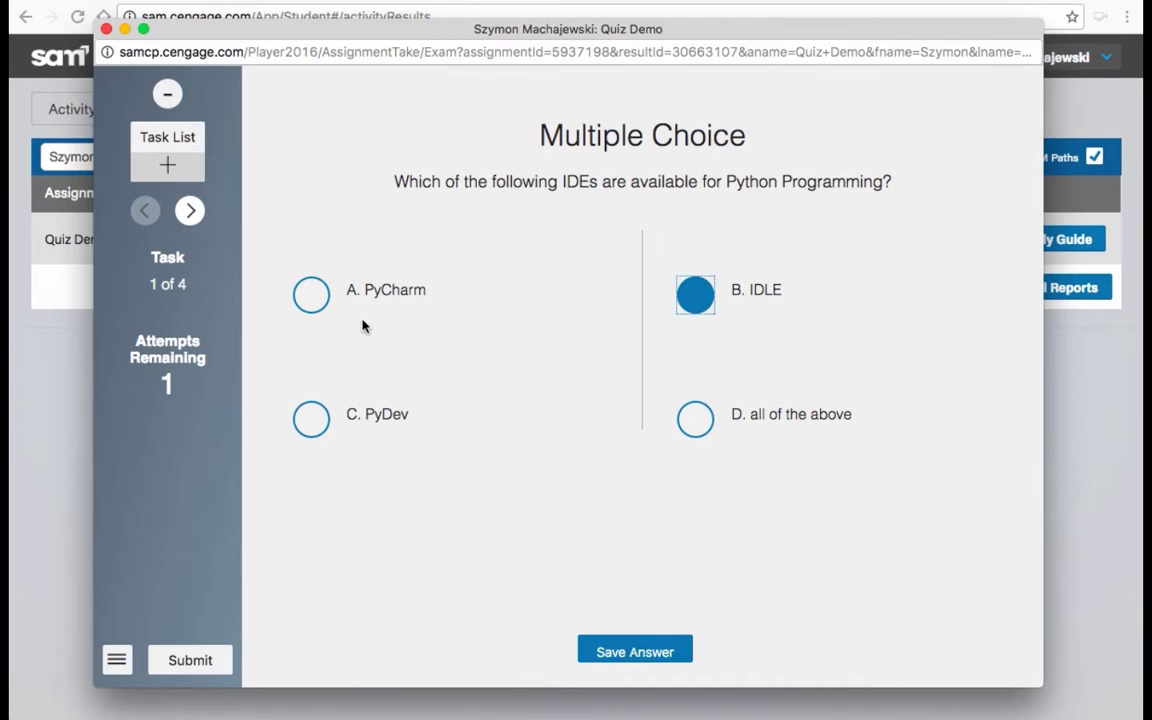
click(190, 211)
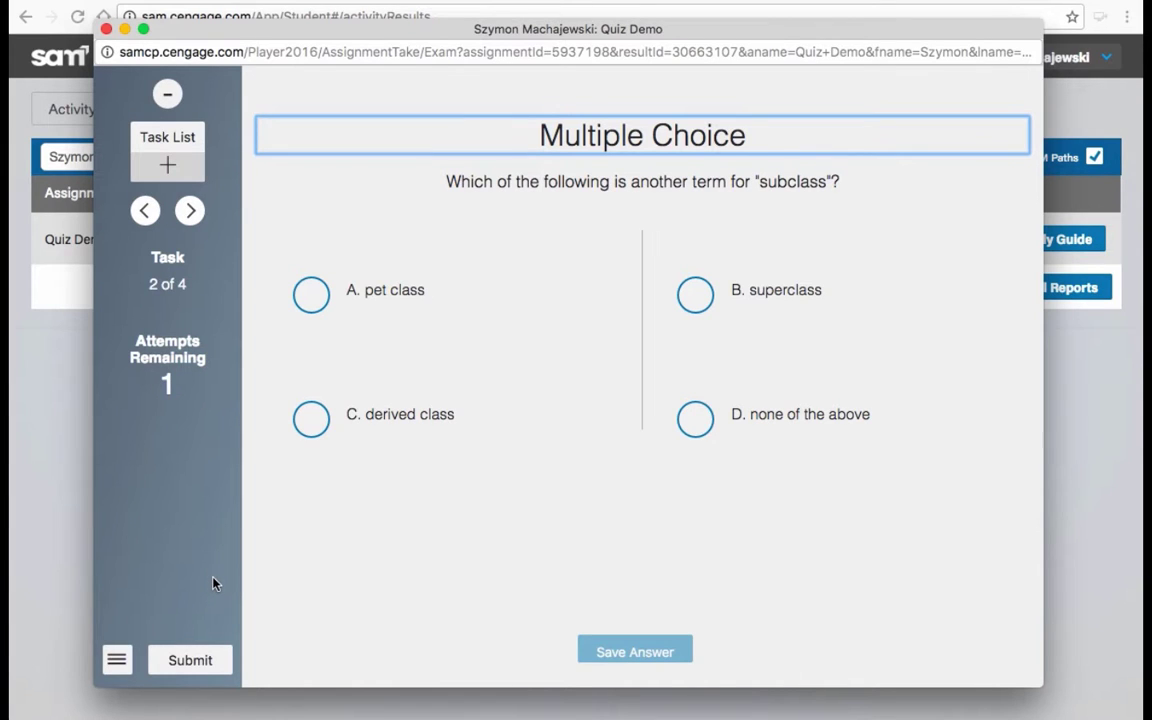
- Start submitting the incomplete exam, cancel the submission, and look over the exam's task list
click(196, 663)
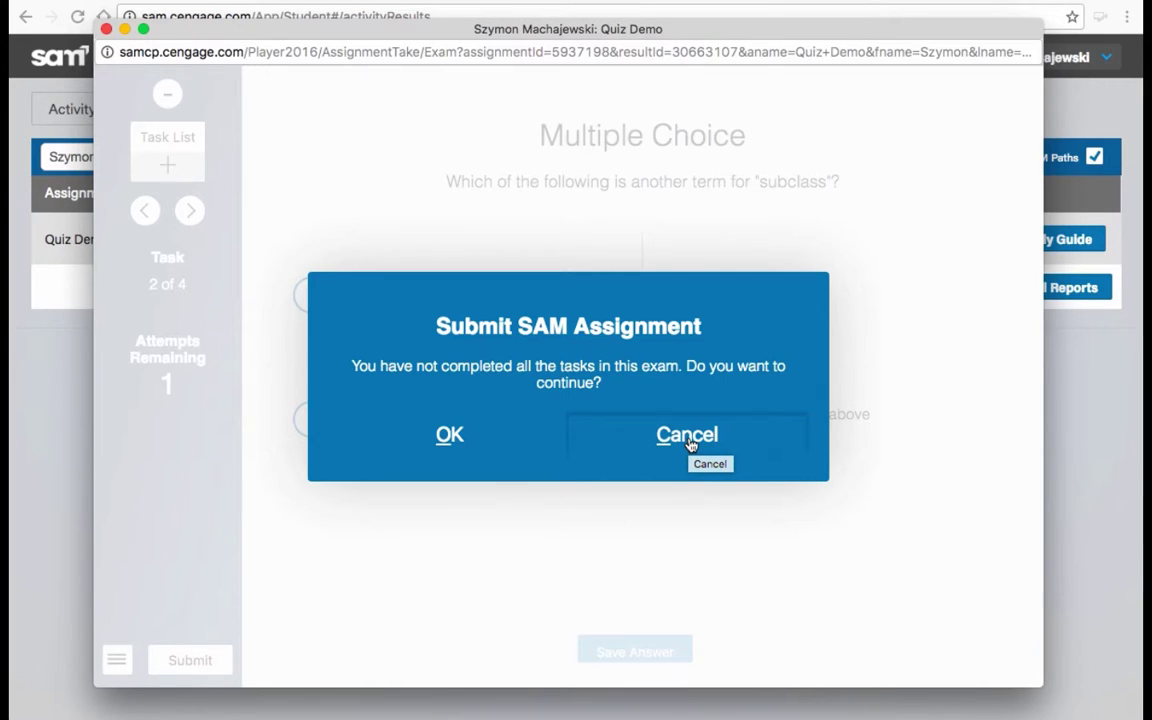
click(689, 440)
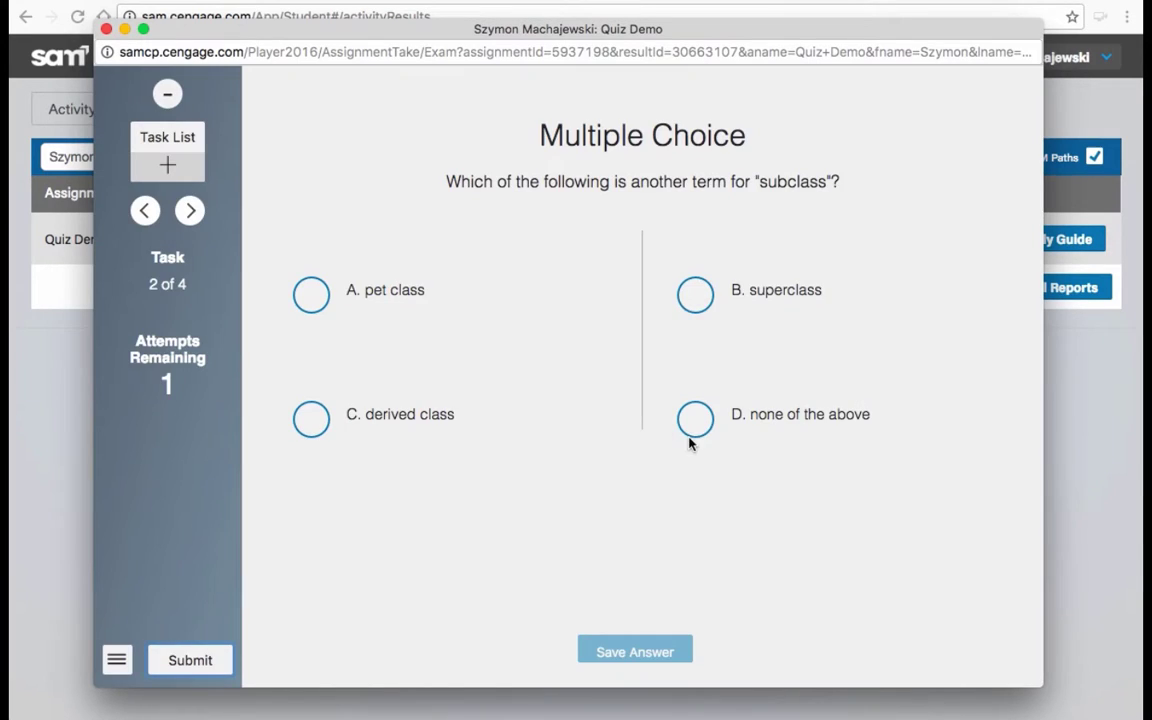
click(168, 168)
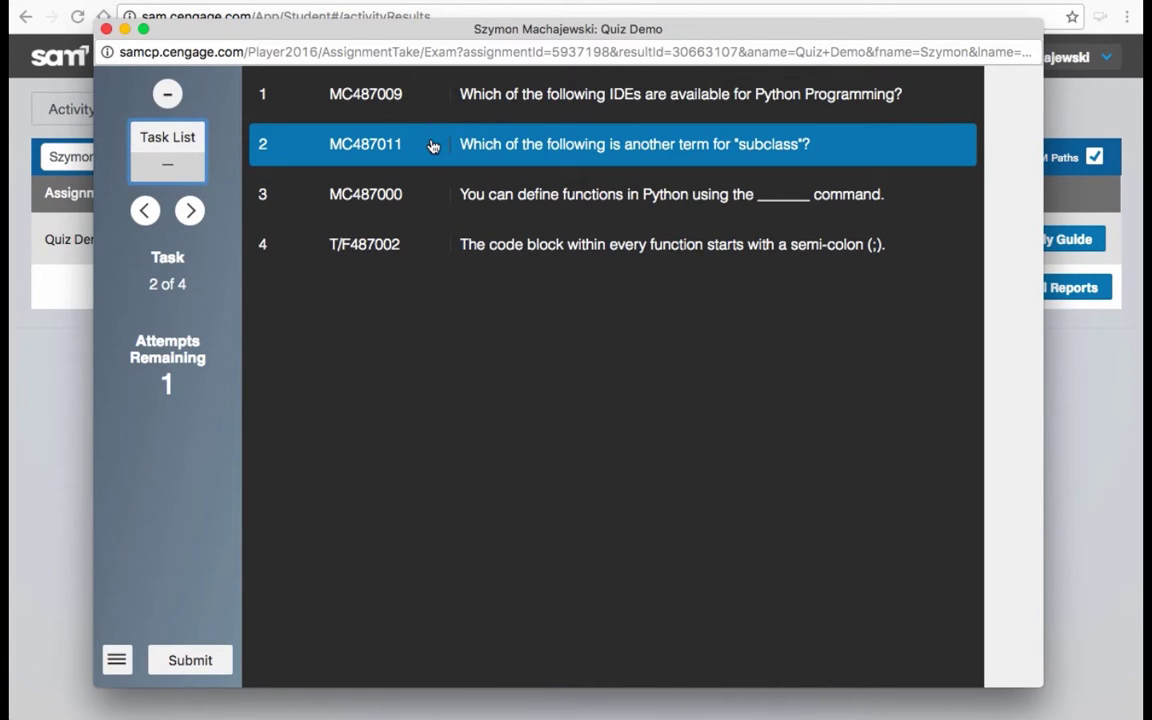
click(167, 93)
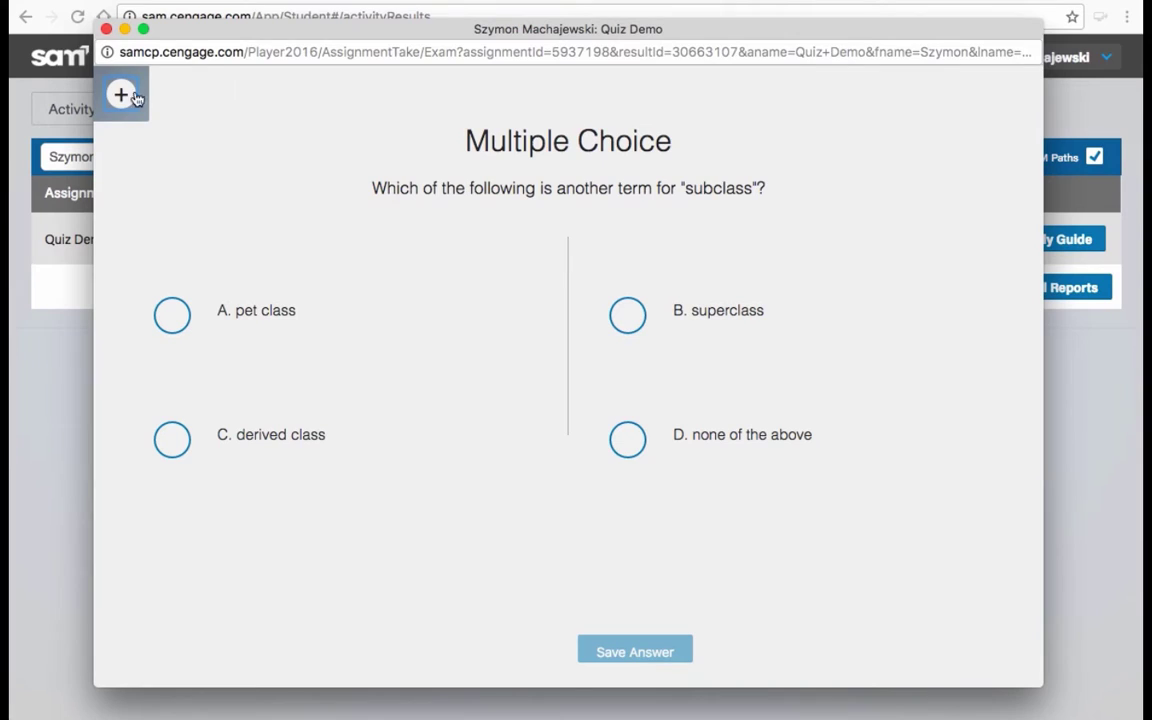
click(122, 95)
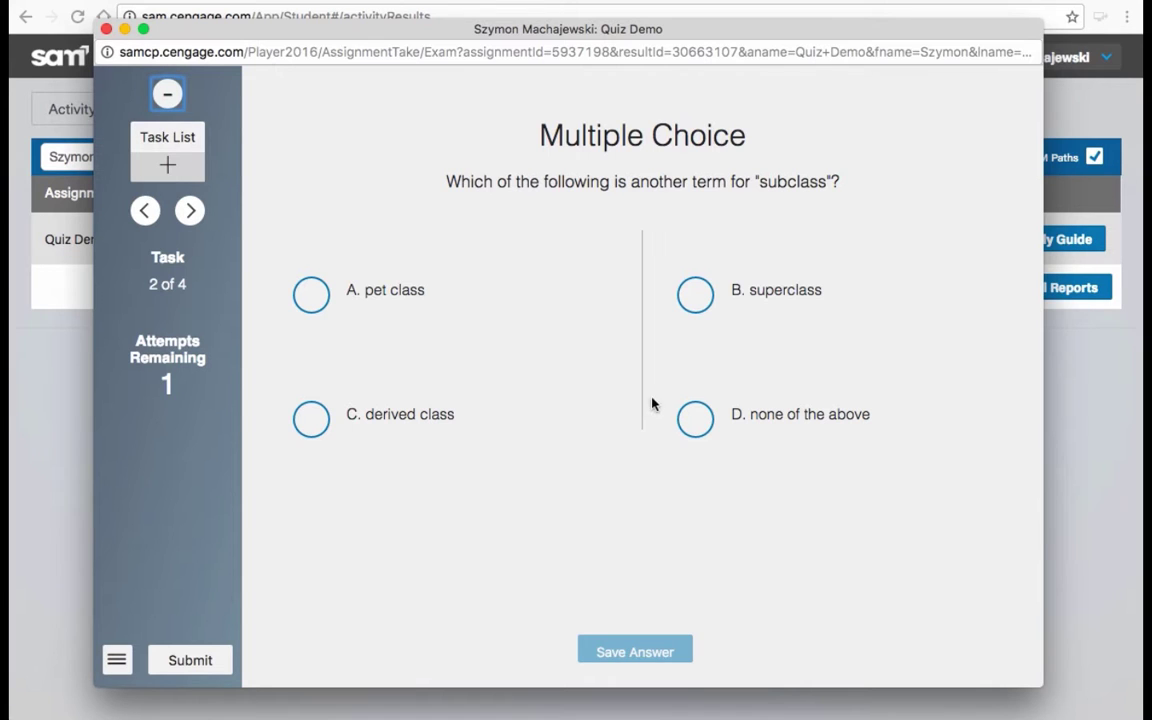
- Answer the subclass question with "none of the above", check the task list, and save the answer
click(692, 421)
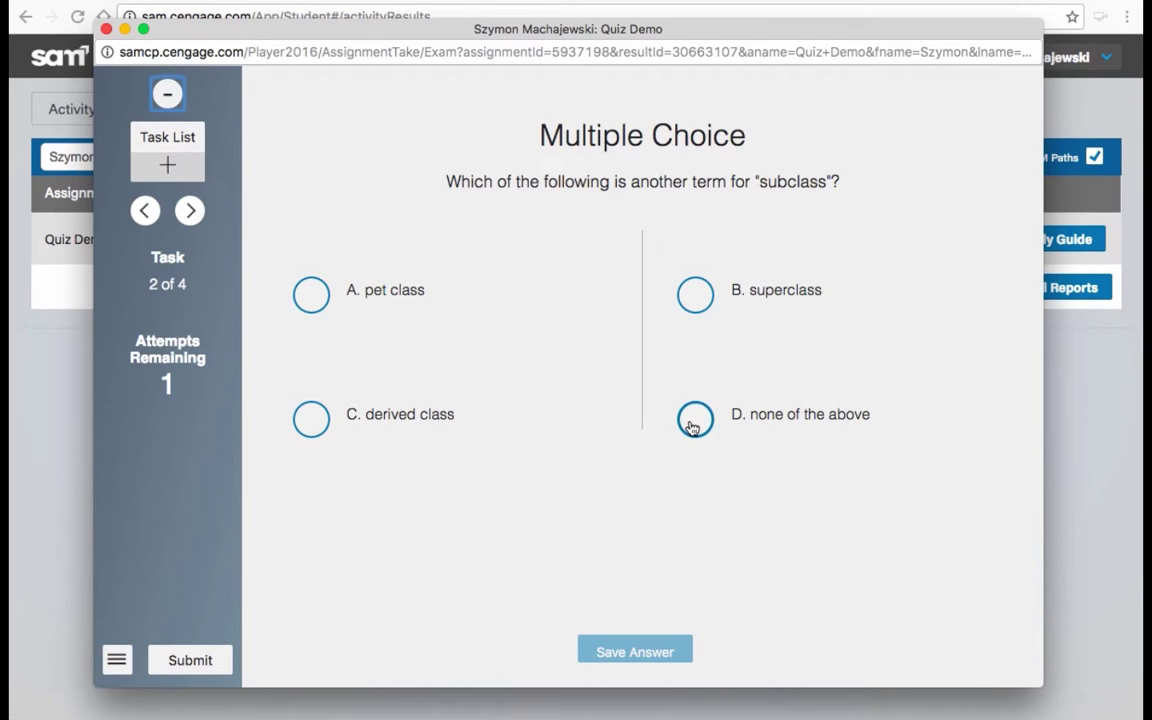
click(167, 166)
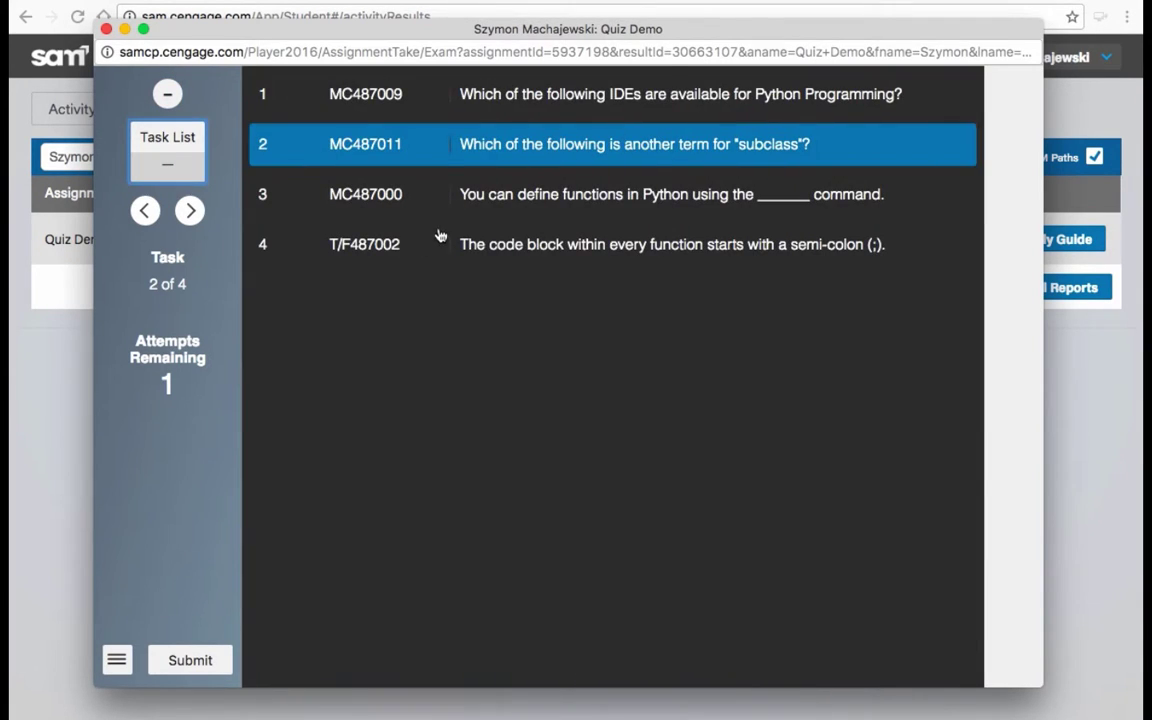
click(164, 92)
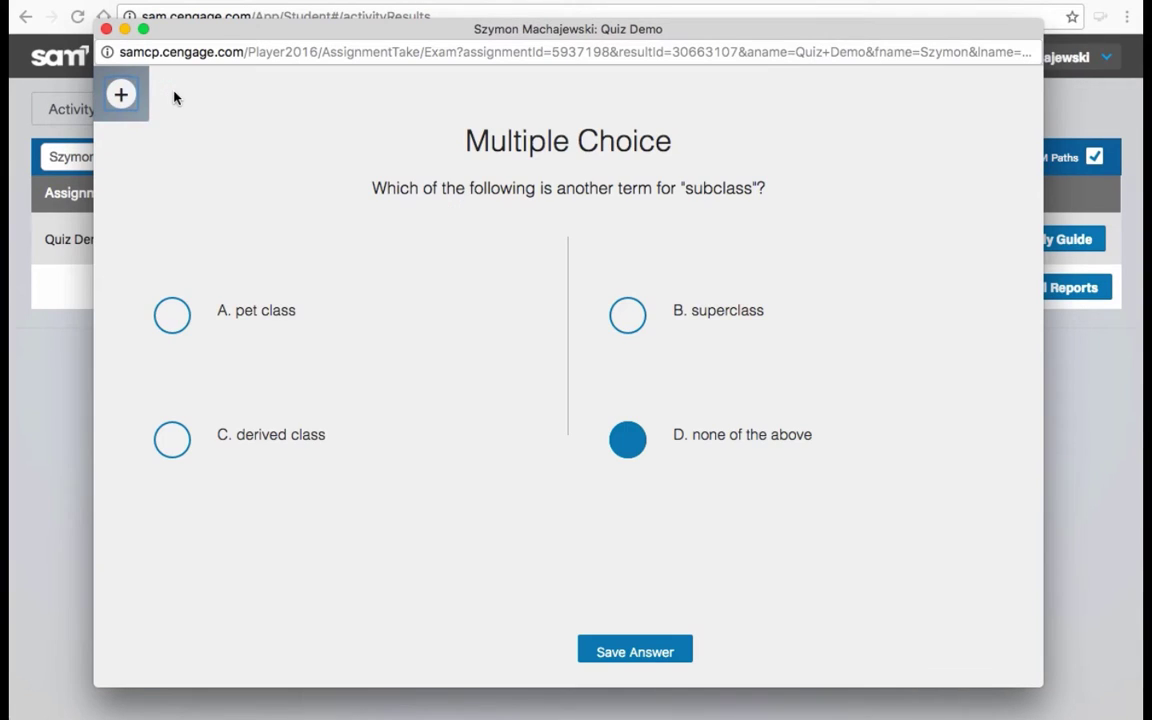
click(121, 94)
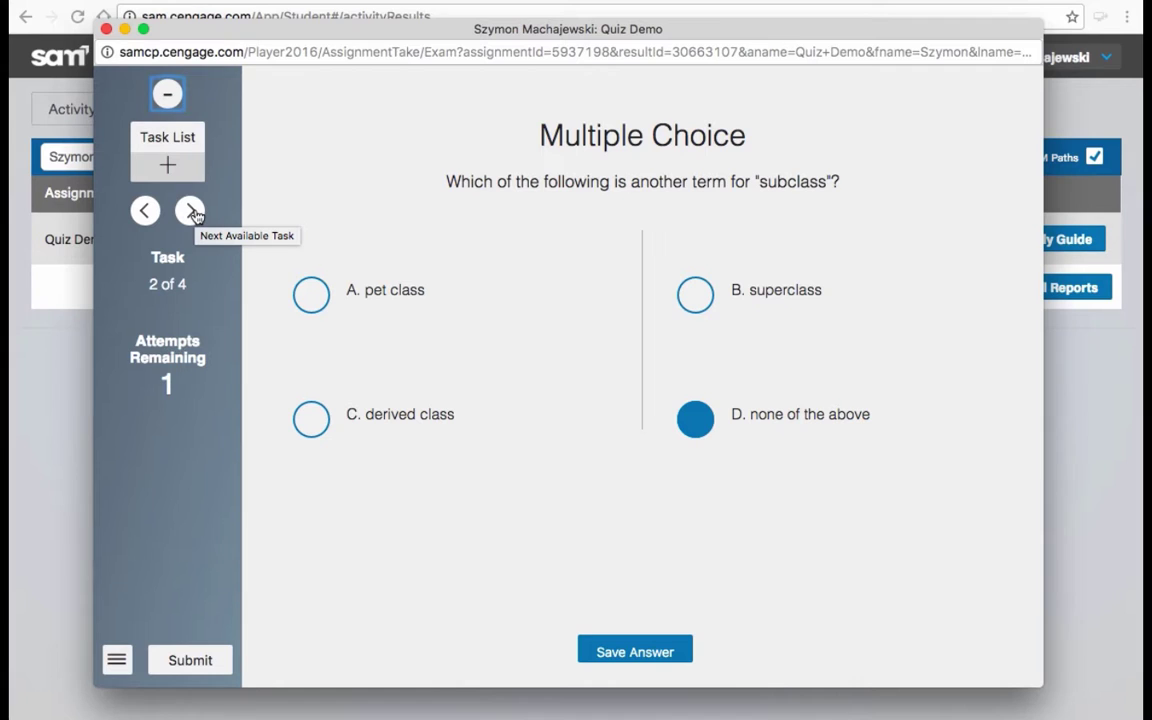
click(623, 651)
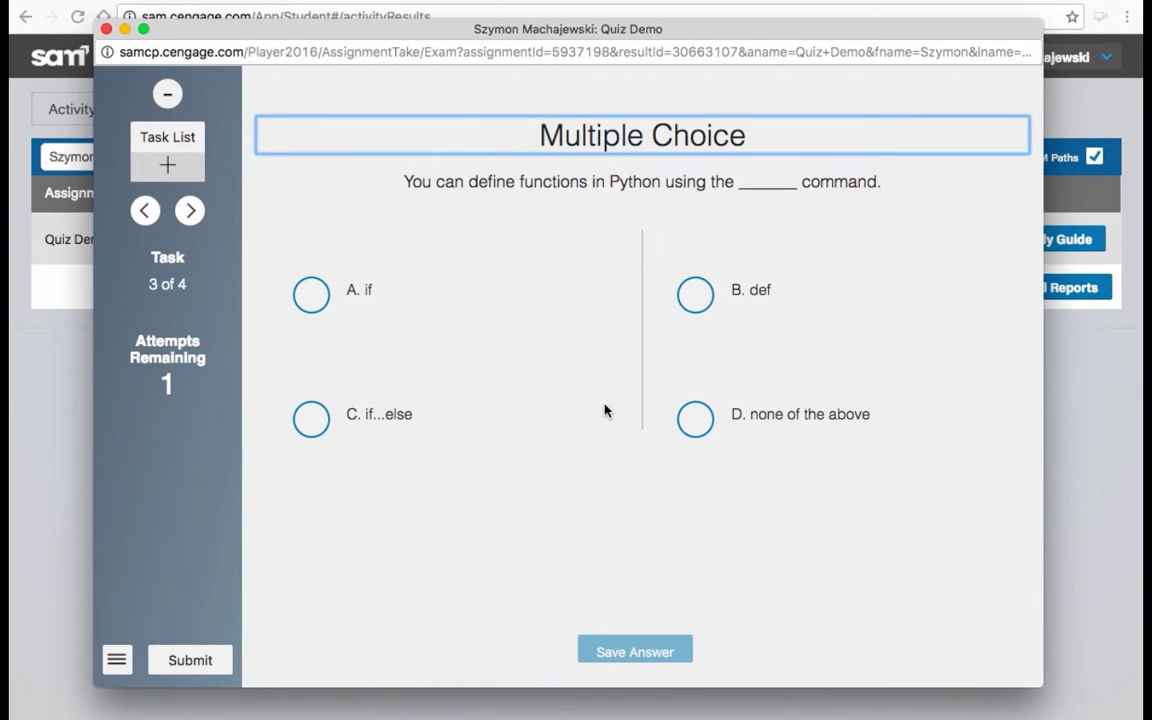
- Submit the exam with the remaining questions unanswered and refresh the list of assignment reports
click(193, 661)
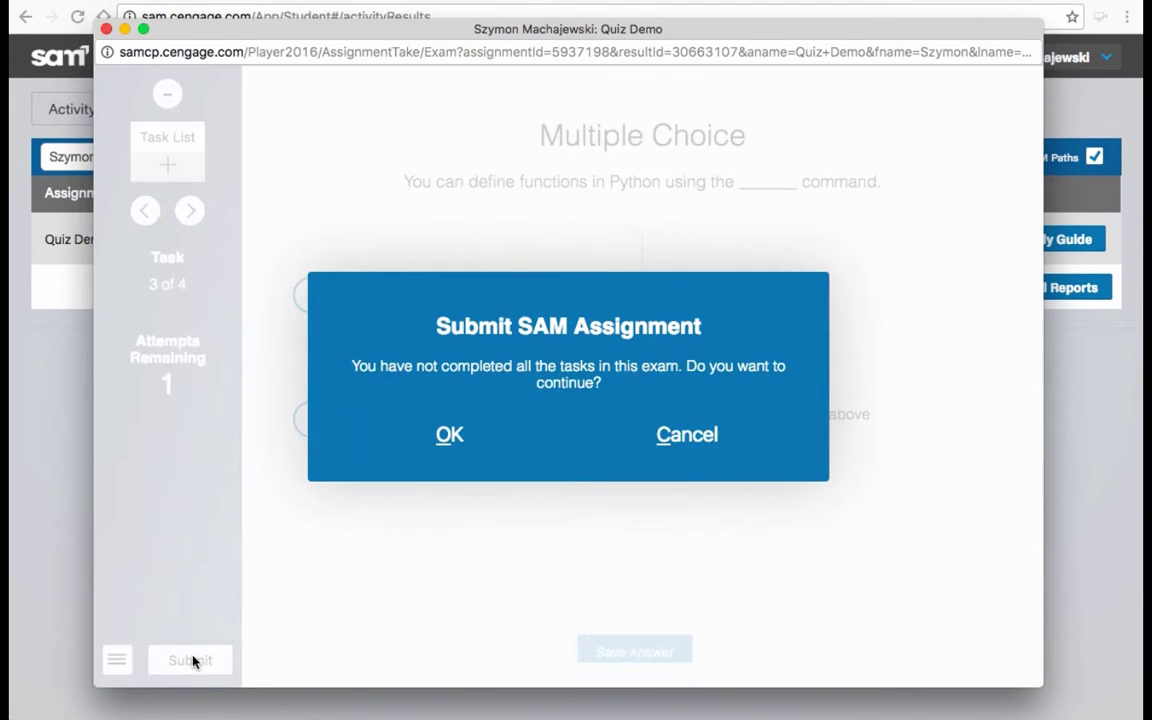
click(449, 436)
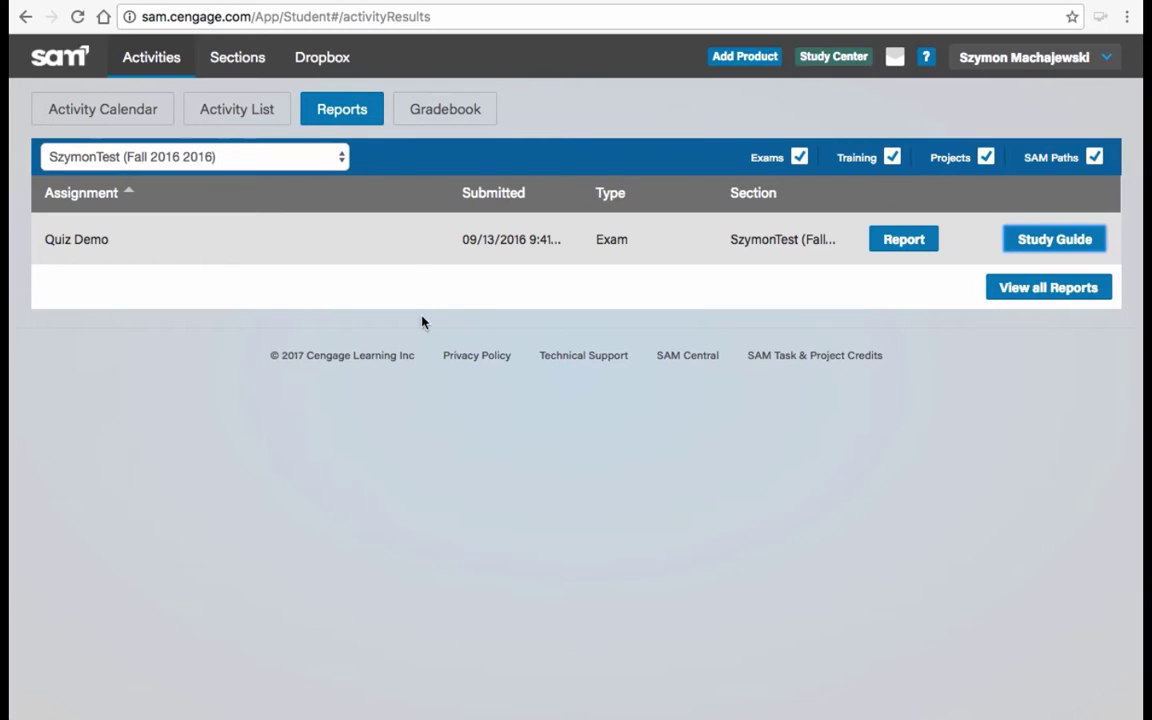
click(245, 114)
click(350, 117)
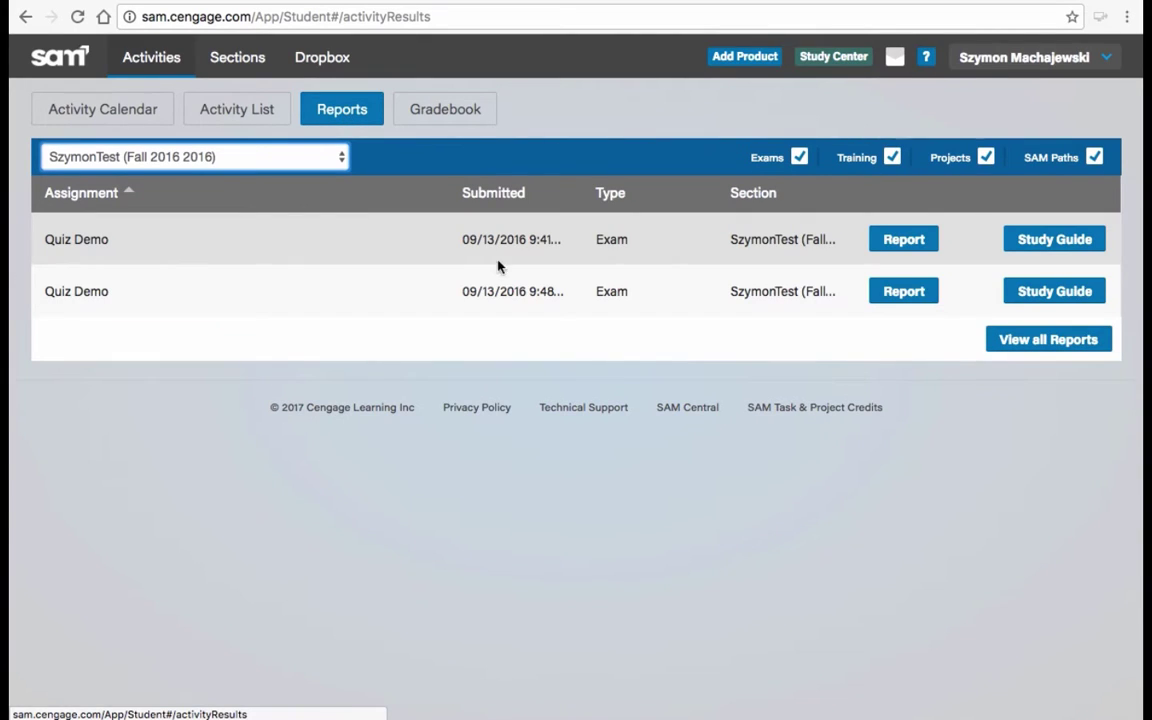
- Open the study guide for the newer Quiz Demo attempt, examine each question's result, and close it
click(1058, 297)
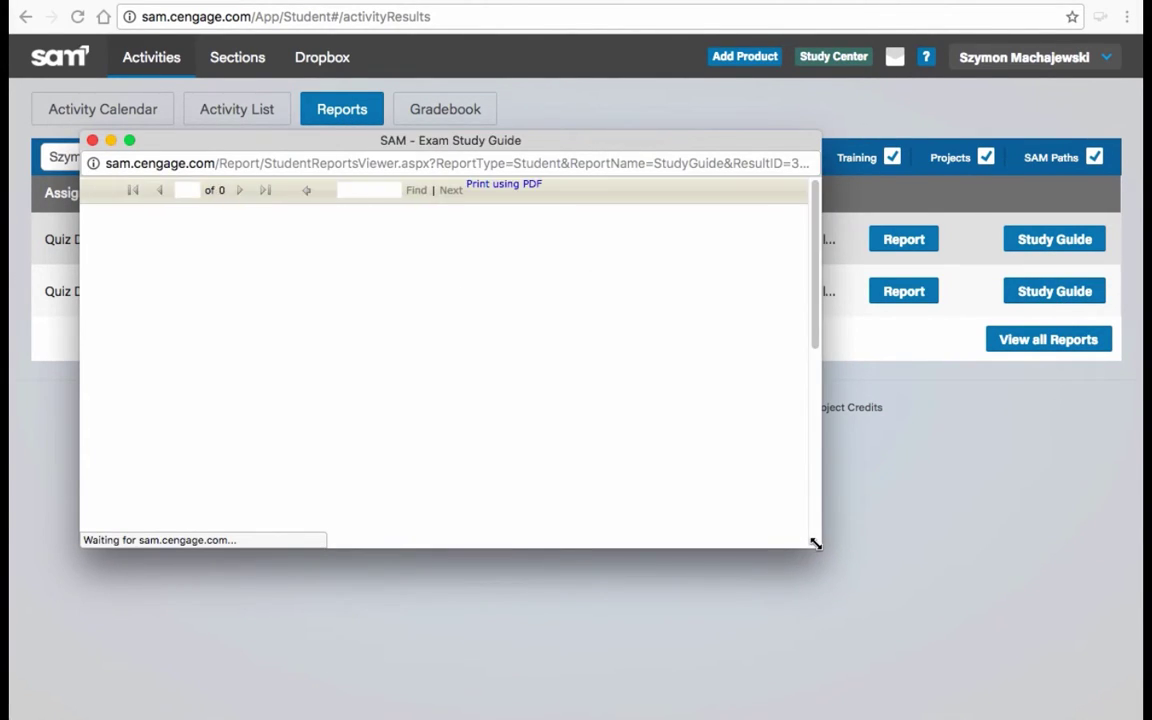
drag(813, 543, 1082, 682)
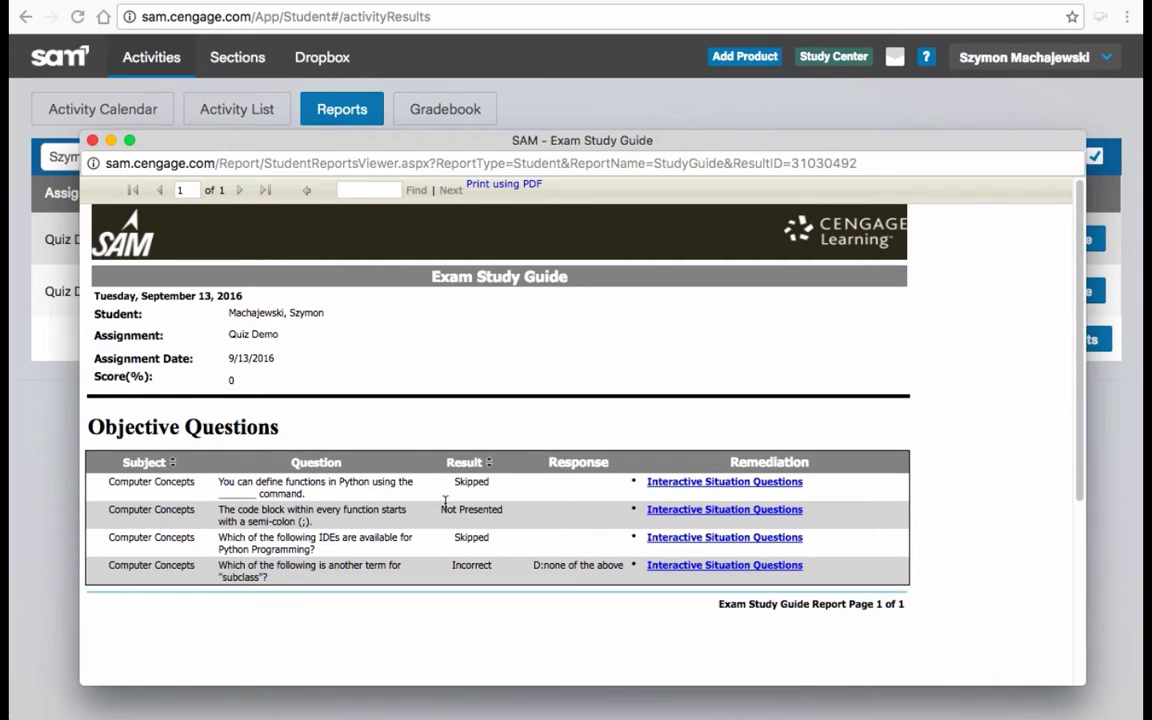
drag(445, 507, 508, 510)
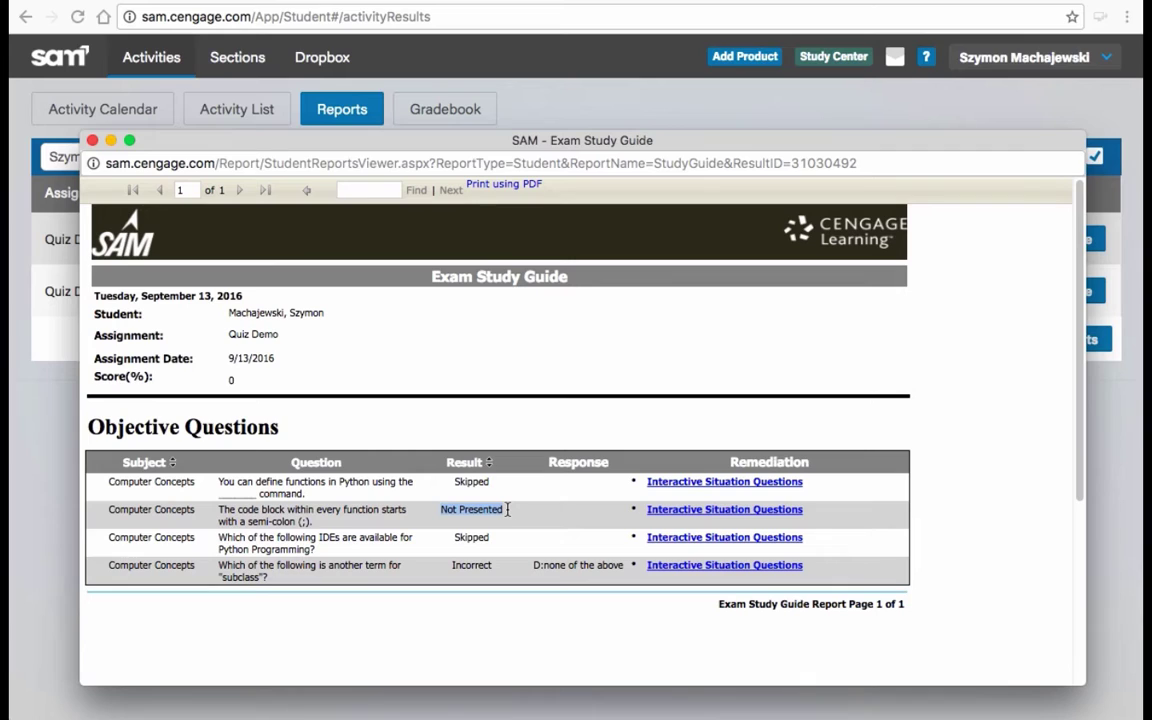
double_click(471, 482)
double_click(471, 537)
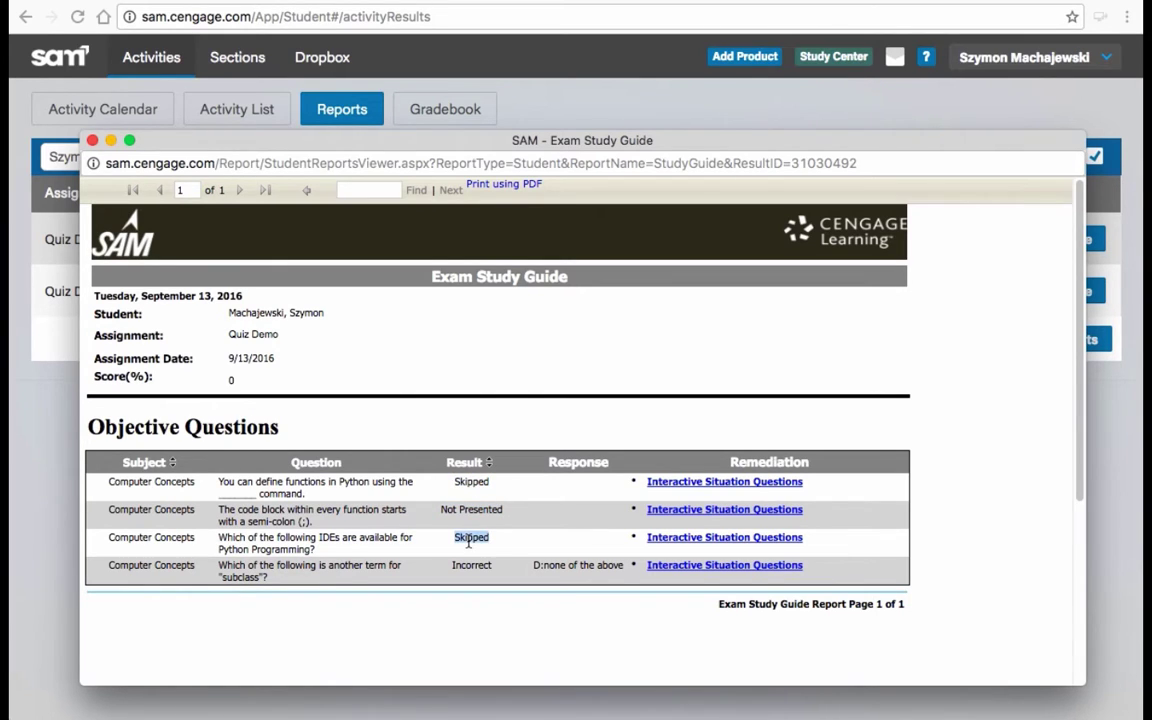
double_click(466, 566)
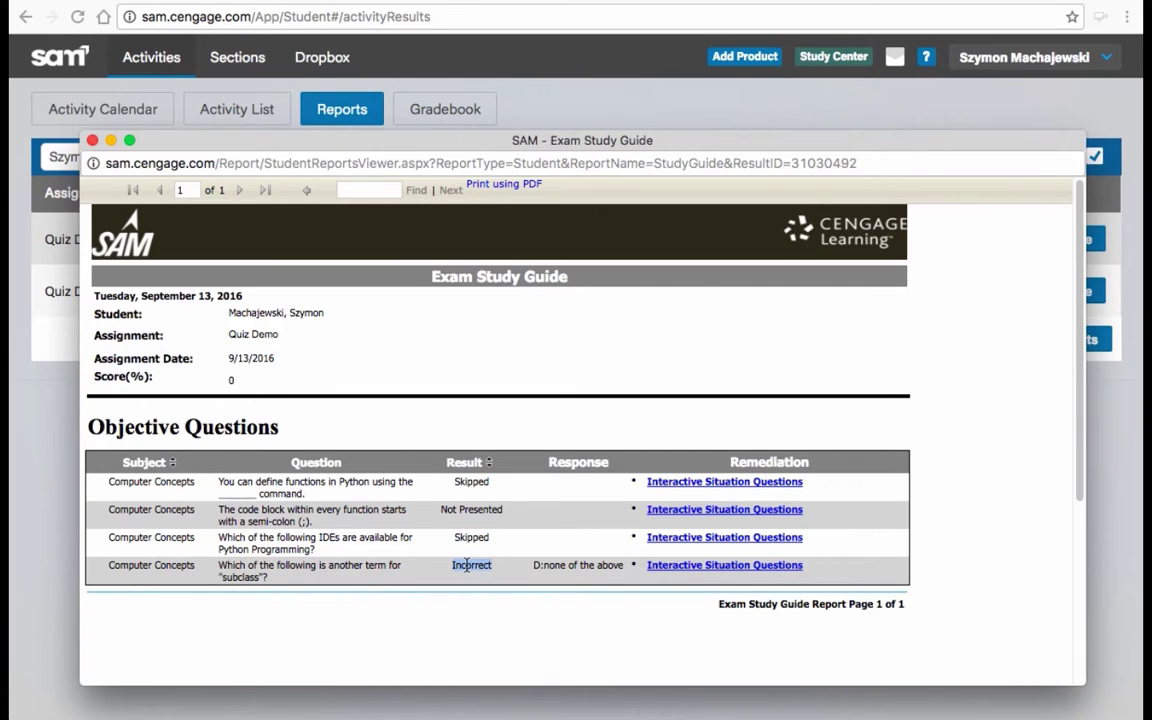
click(474, 594)
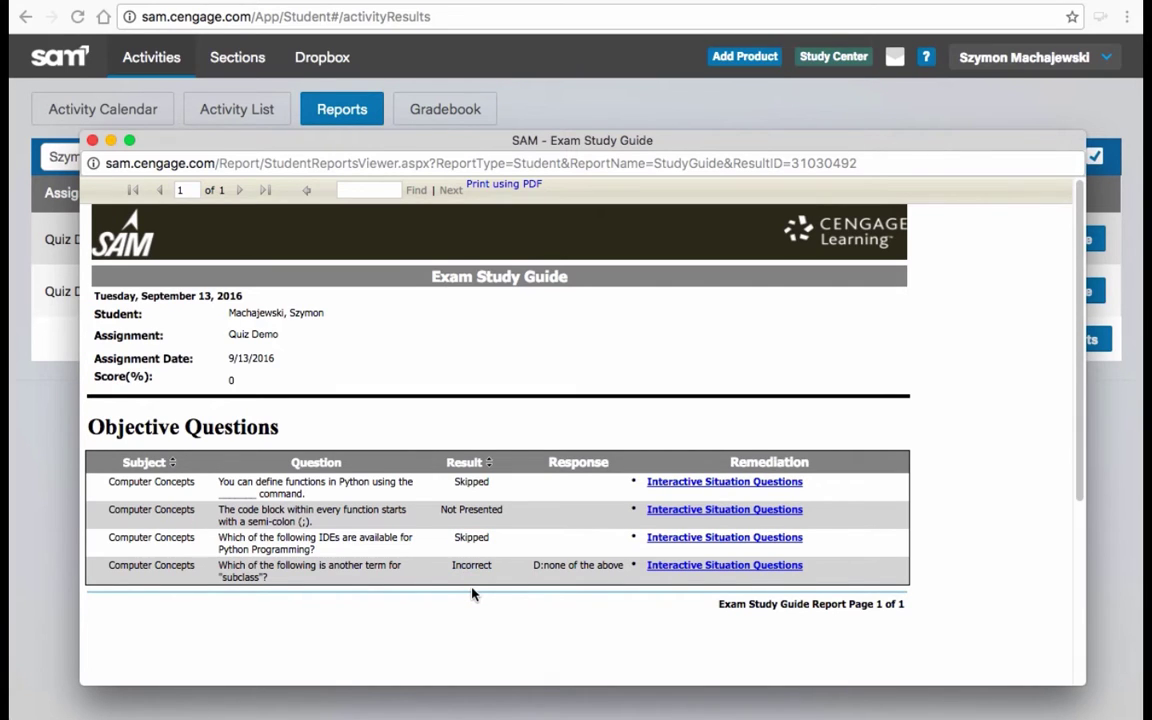
click(91, 140)
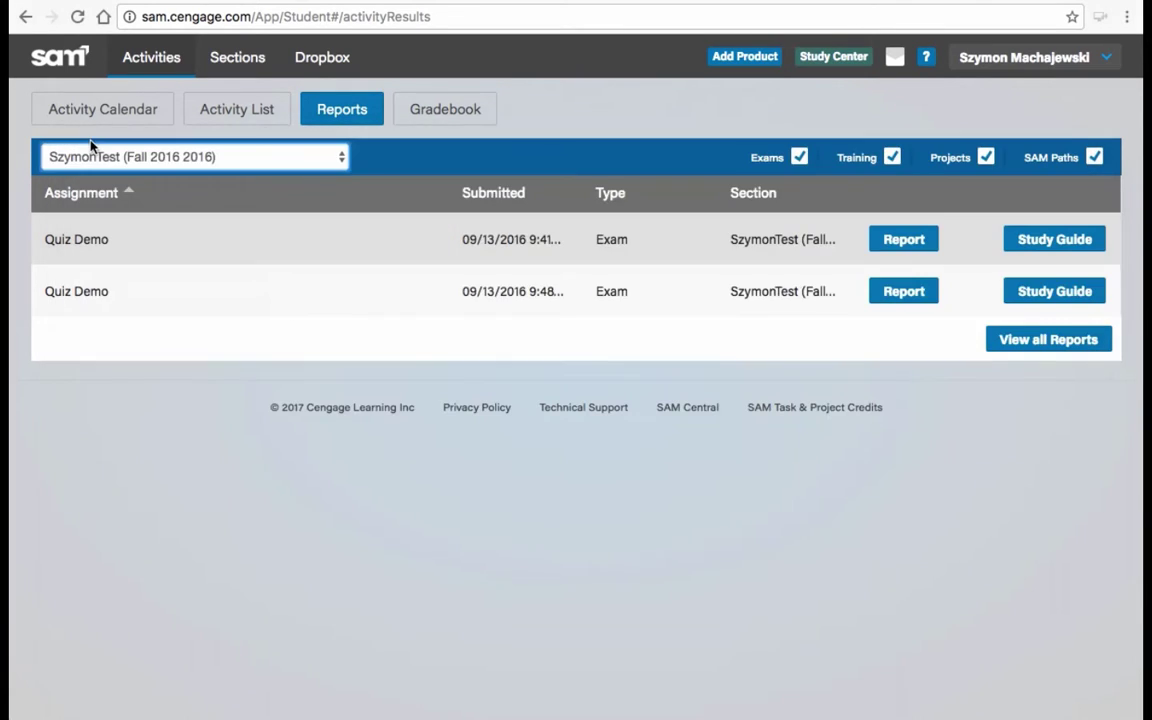
- Start another attempt of the Quiz Demo exam from the list of activities
click(226, 105)
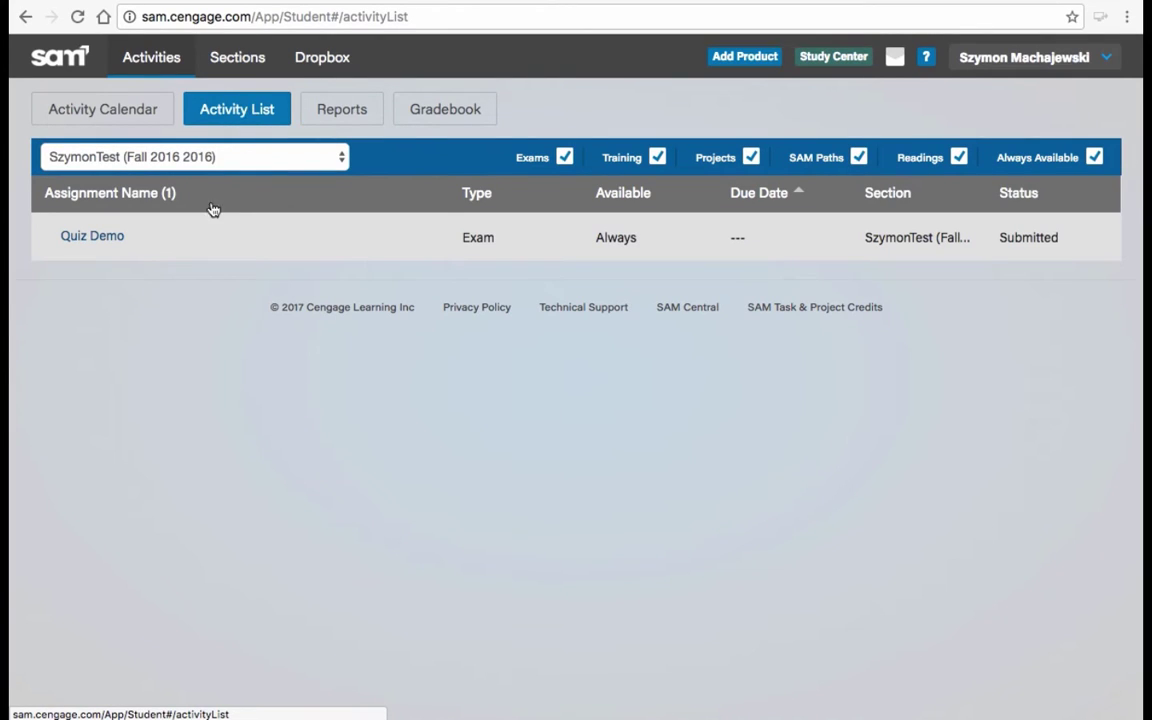
click(108, 236)
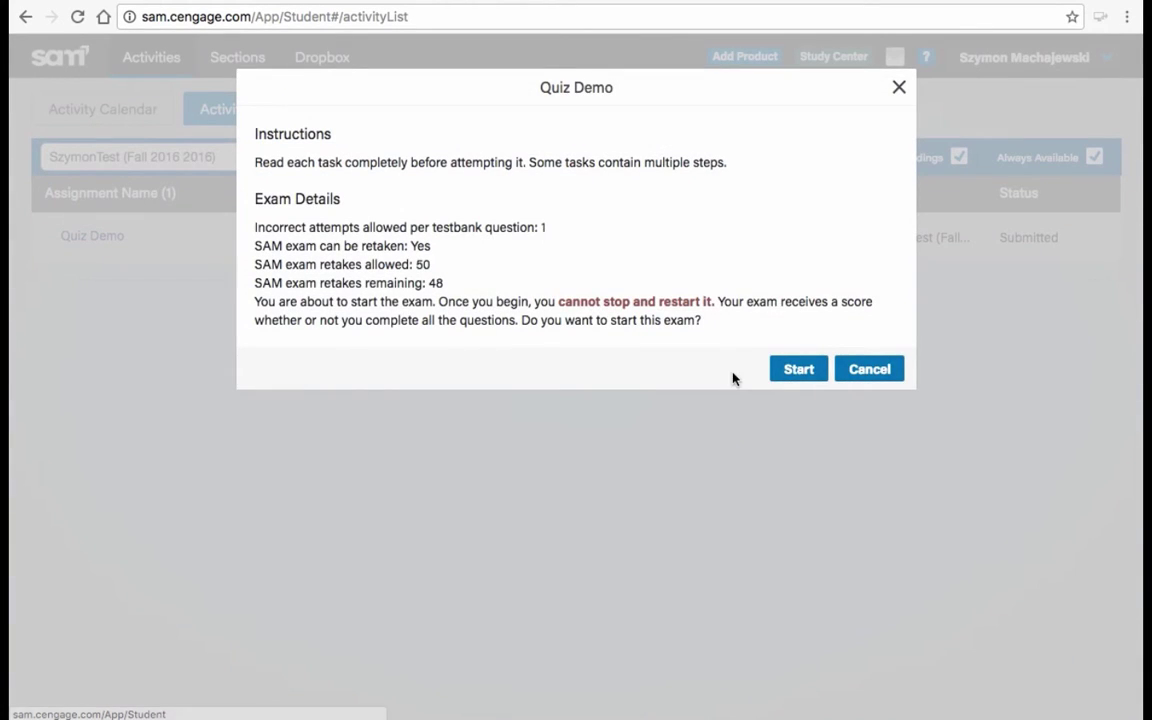
click(801, 369)
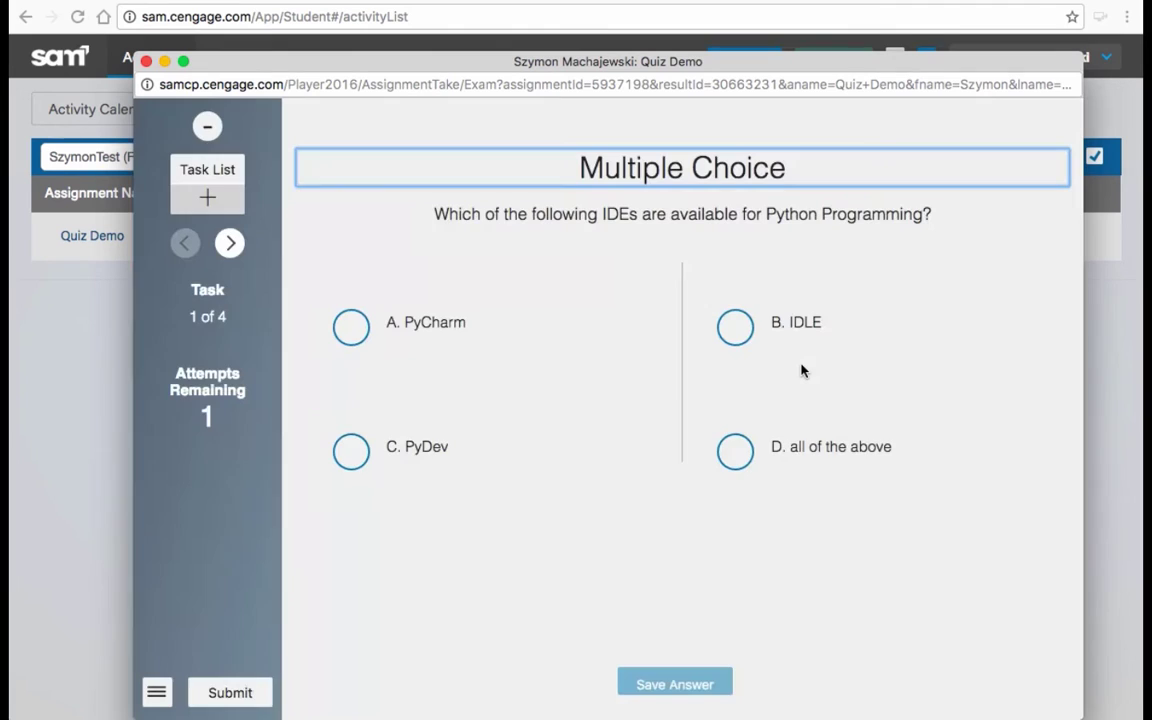
- Answer the Python IDE question with "all of the above" and the subclass question with "derived class", saving each answer
click(737, 451)
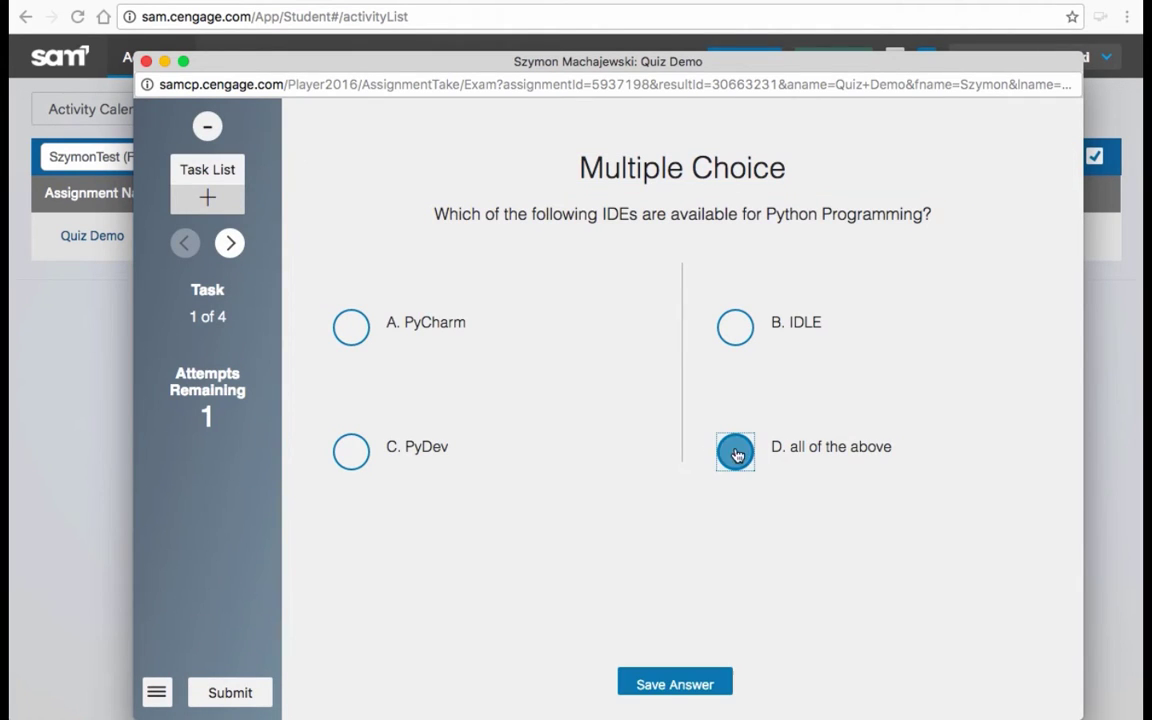
click(670, 686)
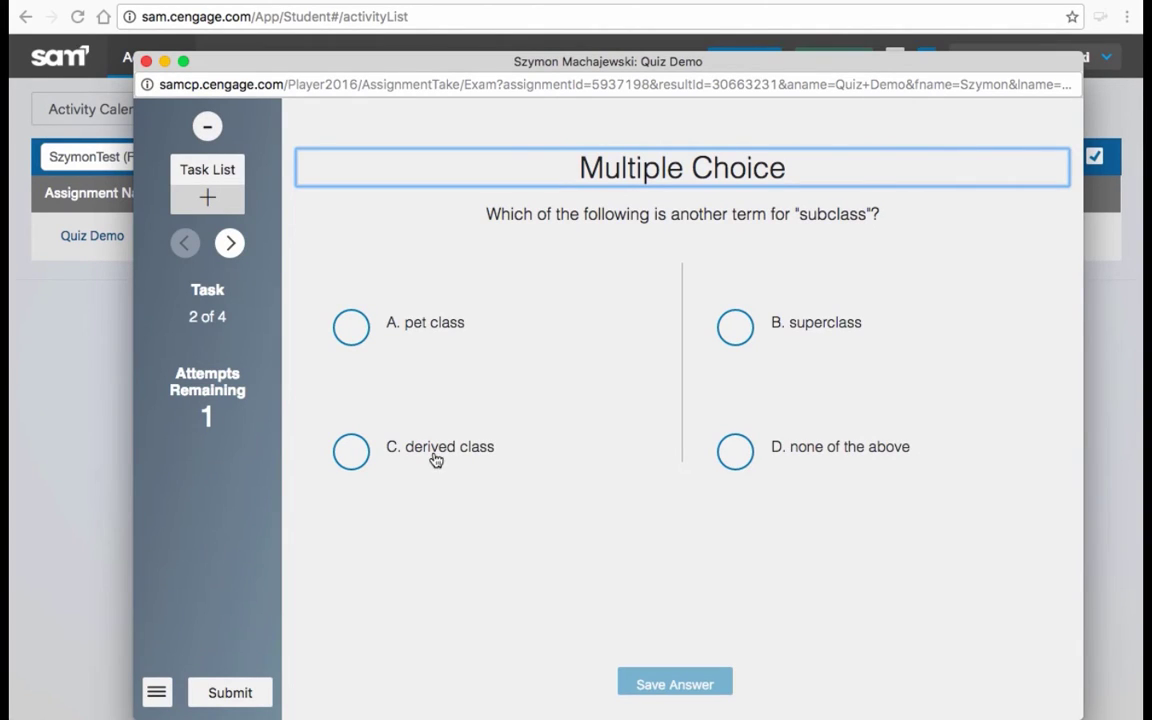
click(351, 453)
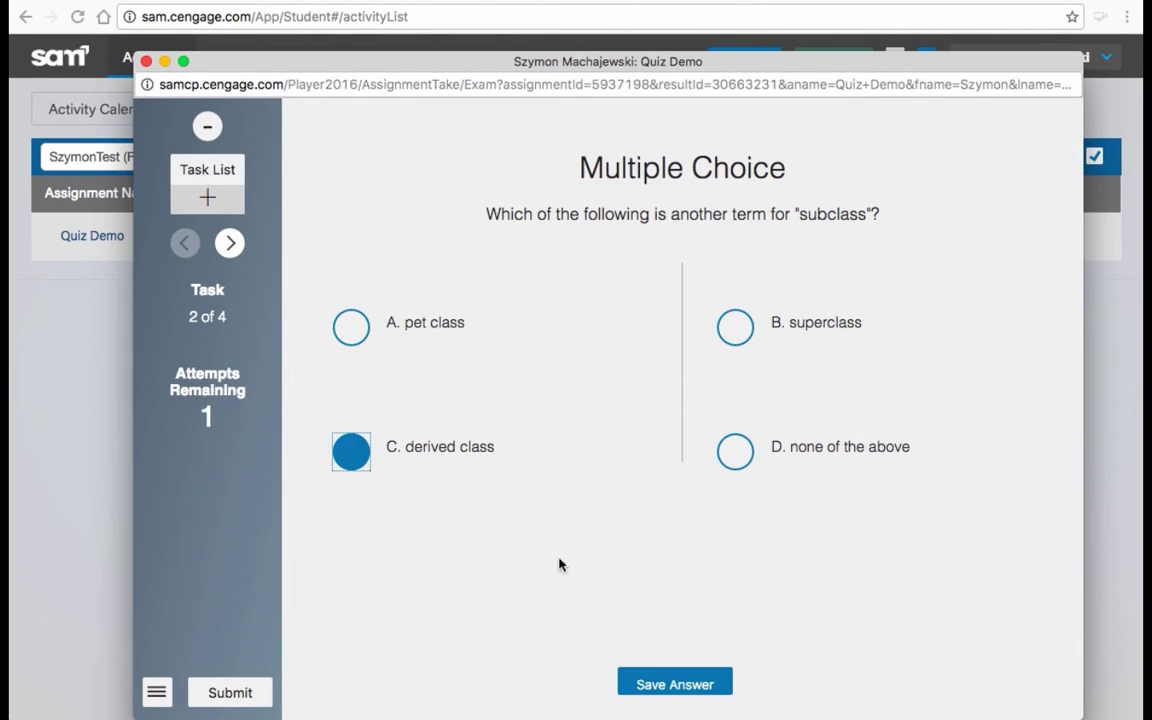
click(658, 682)
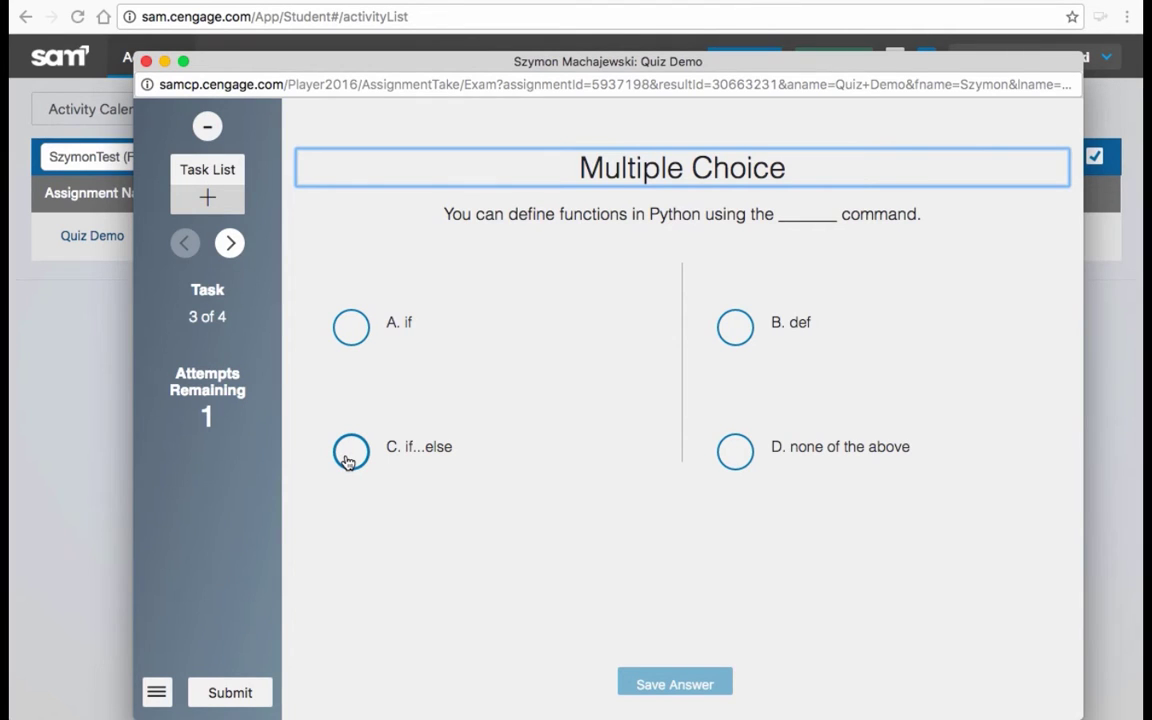
- Answer the Python function command question with "def" and the semi-colon statement with False, saving each answer, and finish the exam
click(736, 329)
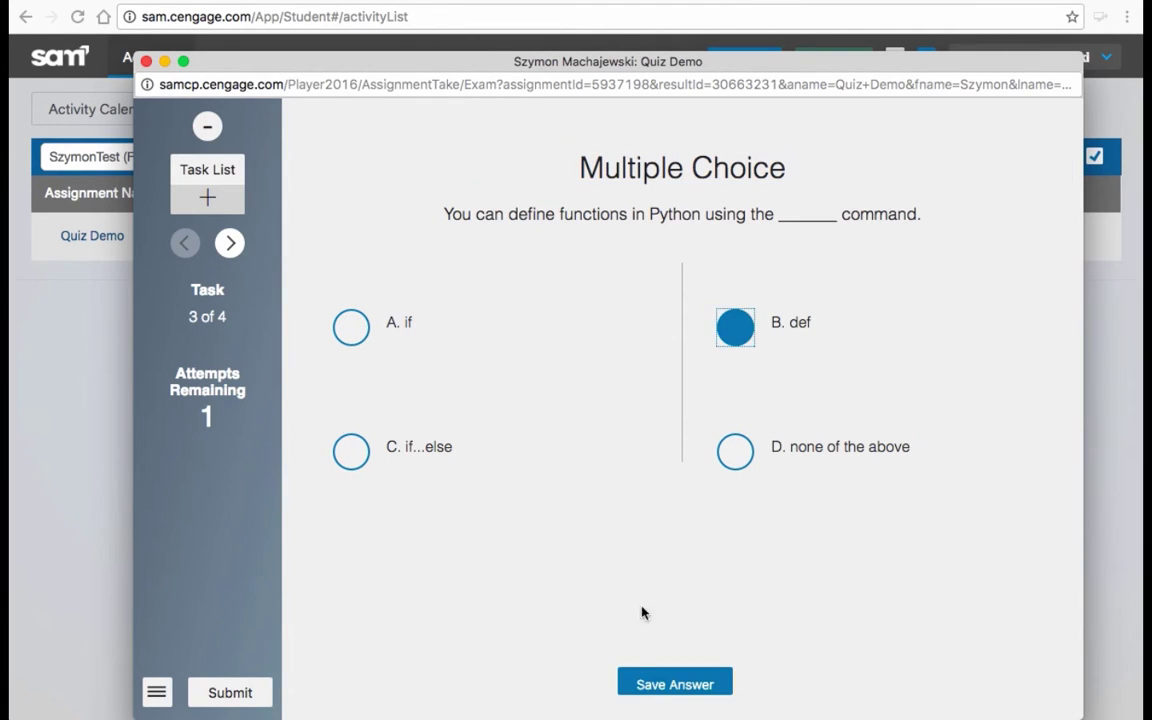
click(677, 687)
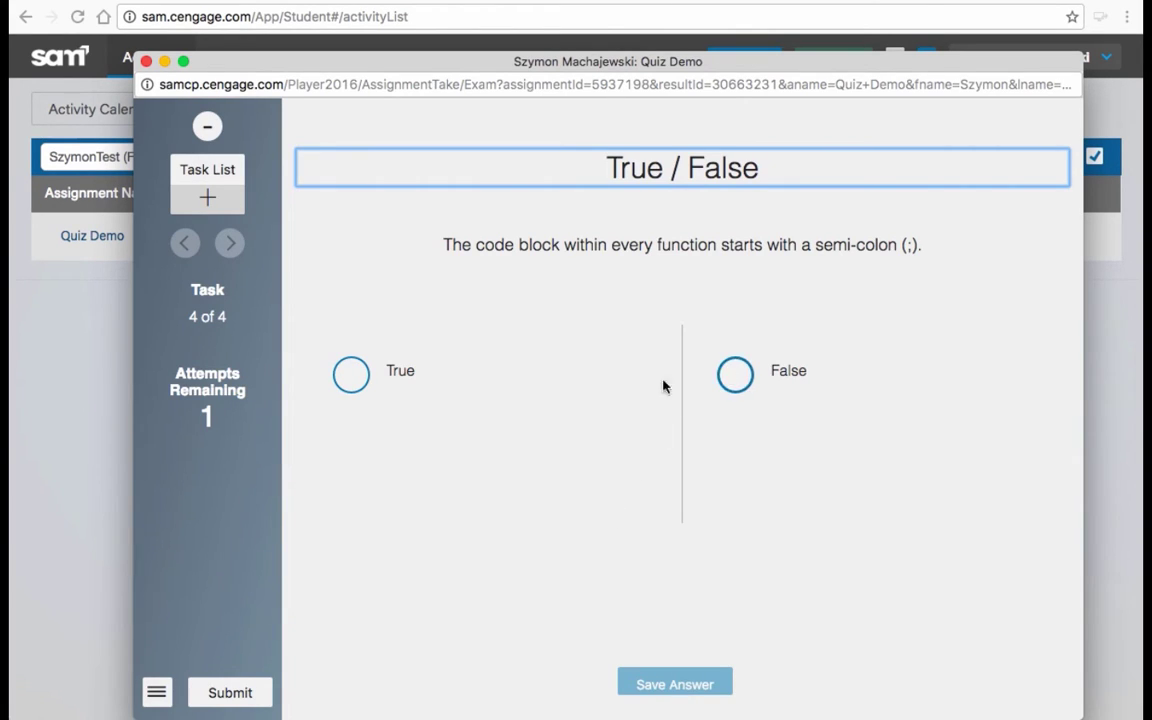
click(736, 390)
click(663, 681)
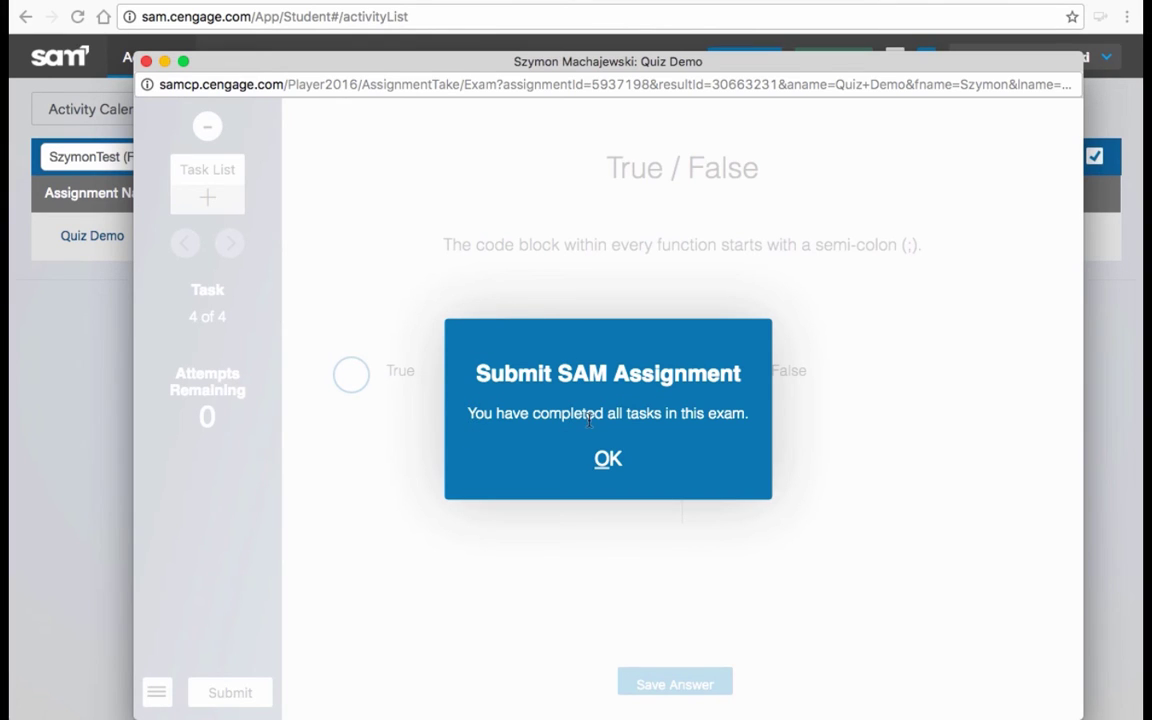
click(606, 462)
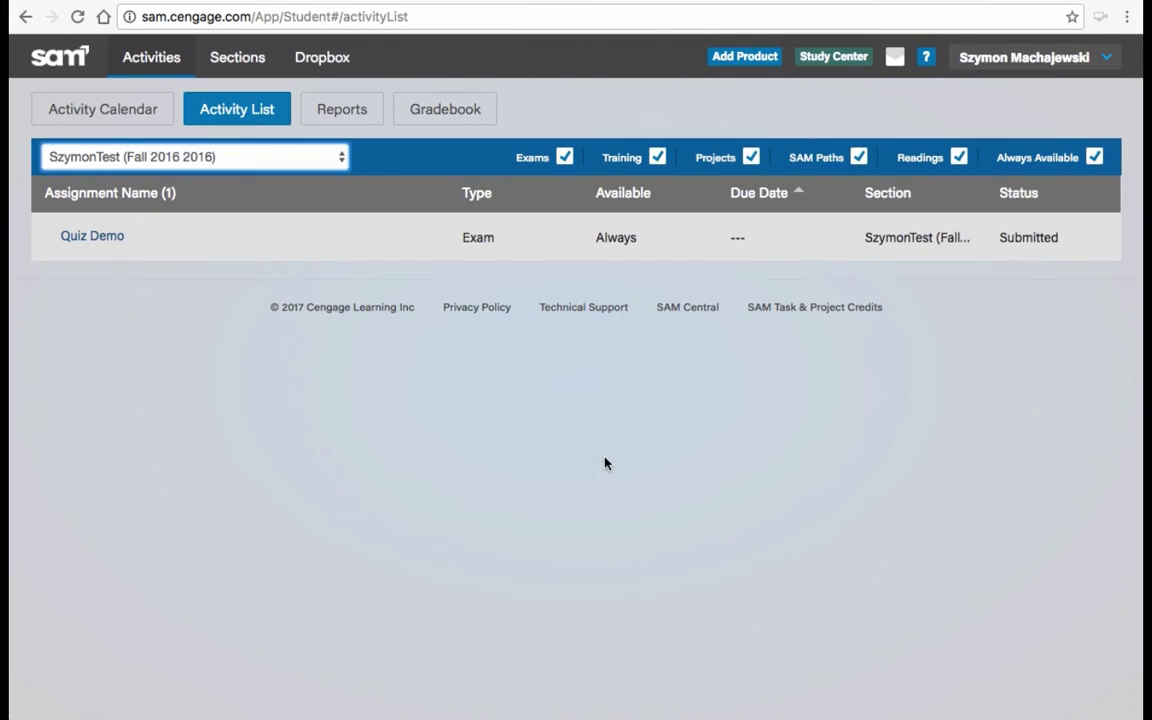
- Open the results report for the latest Quiz Demo attempt, enlarge its window to examine the score, and close it
click(340, 108)
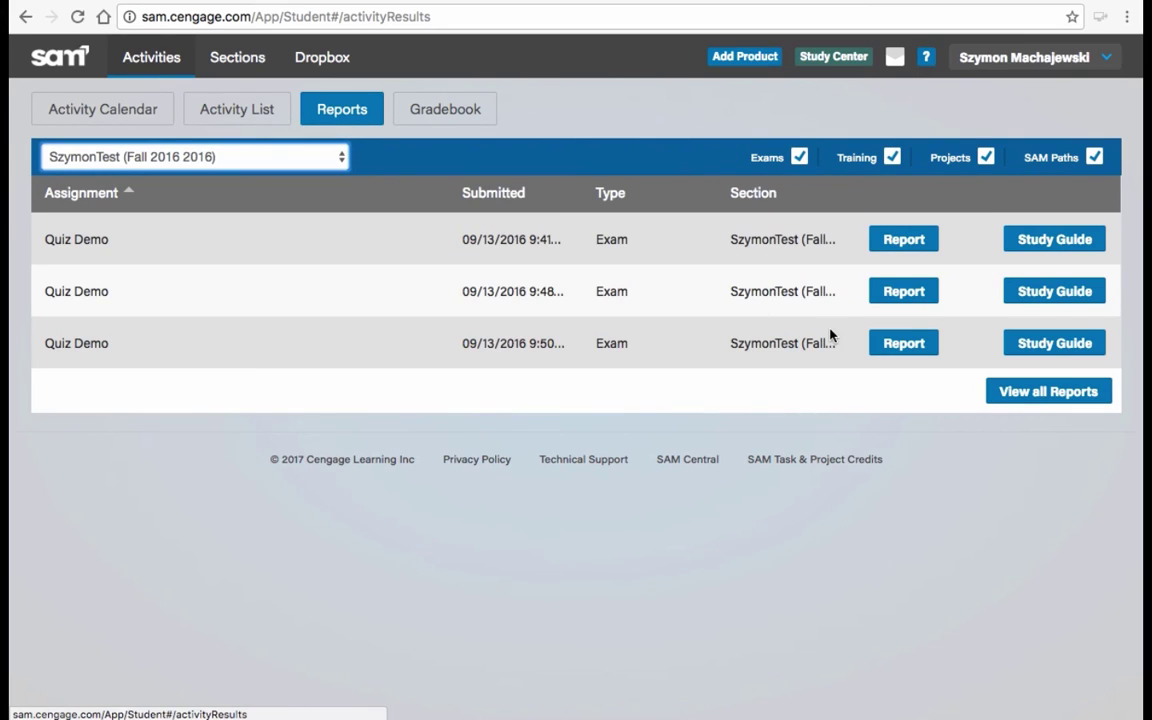
click(899, 345)
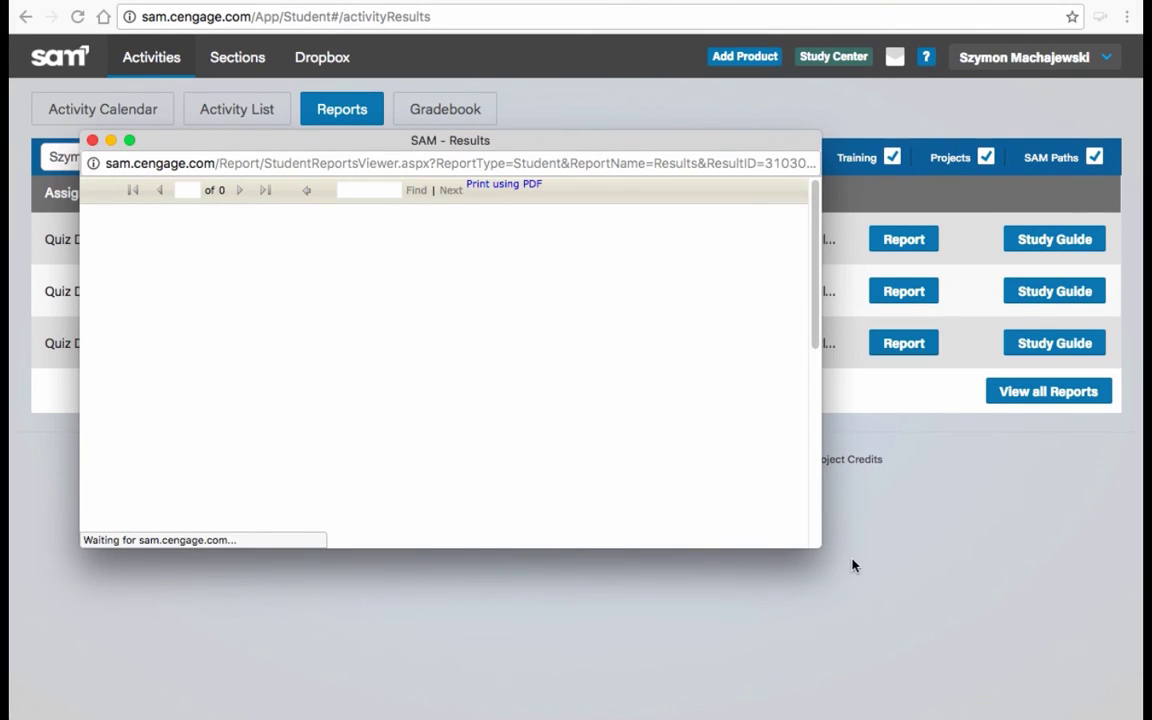
drag(820, 546, 1091, 680)
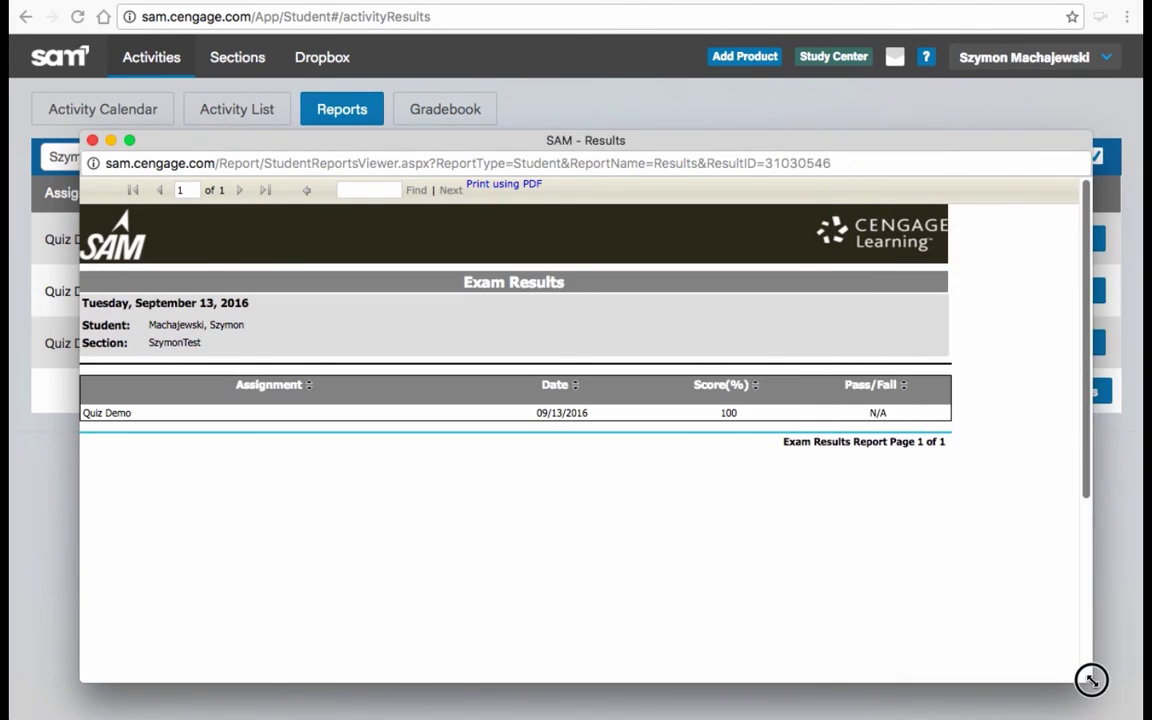
key(super+w)
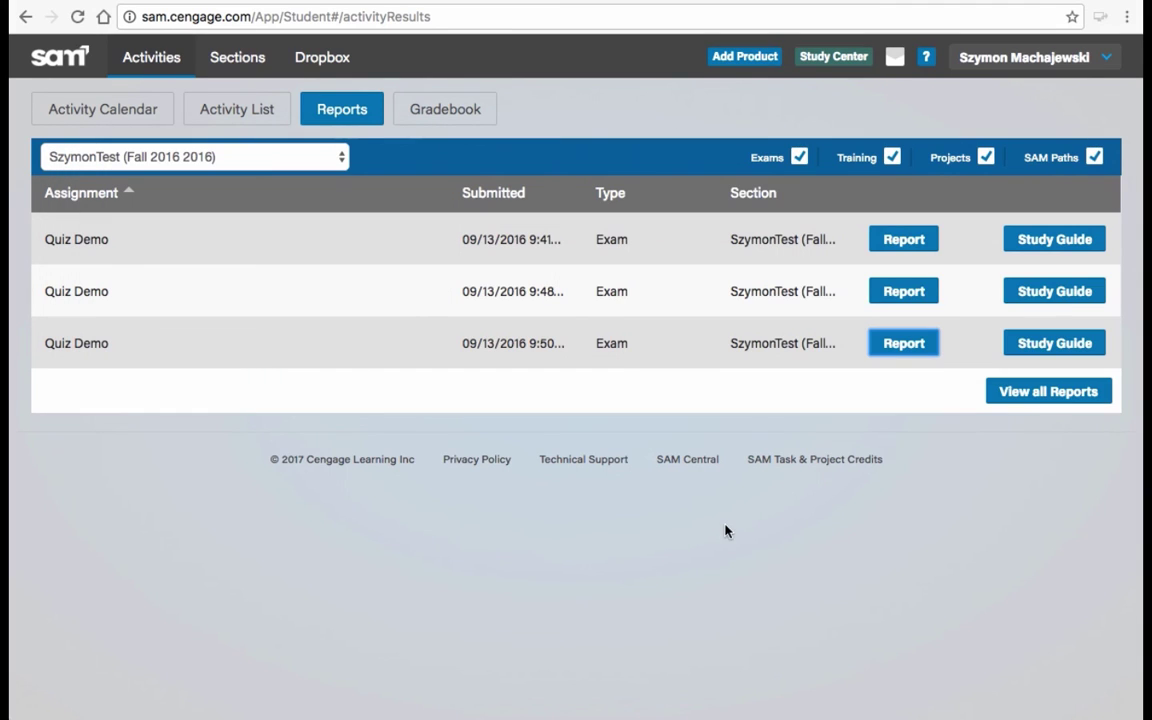
- Open the study guide for the latest Quiz Demo attempt and examine the result and response of each objective question
click(1064, 341)
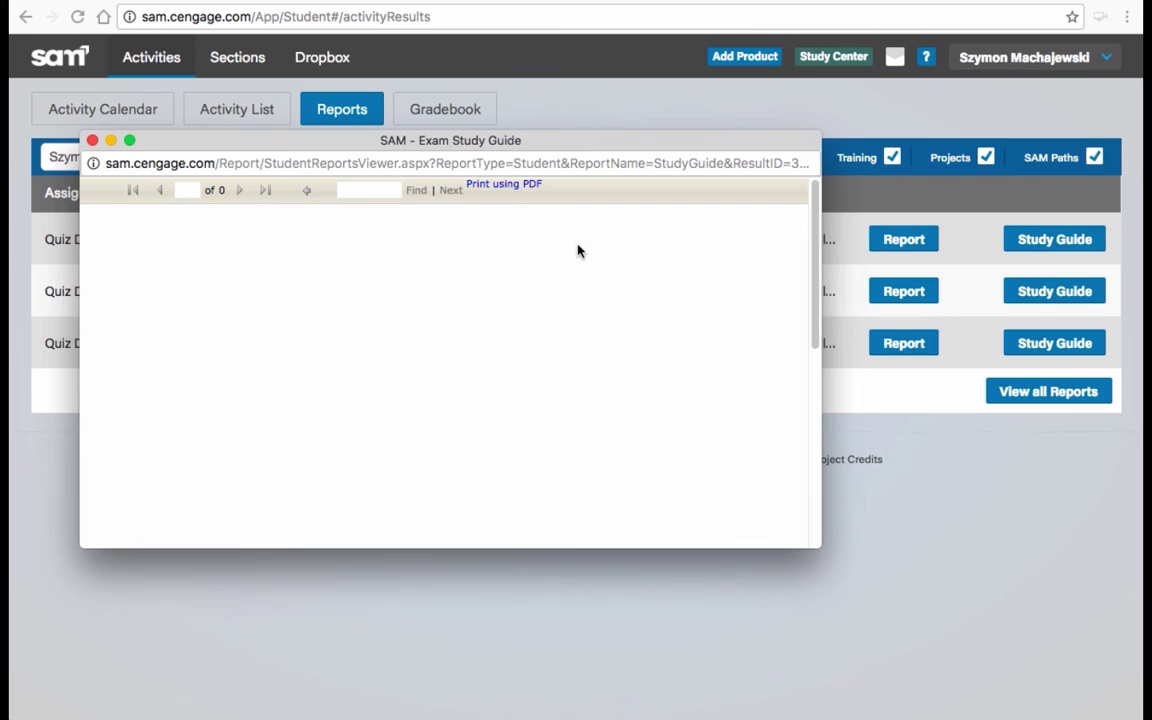
scroll(577, 250, down, 3)
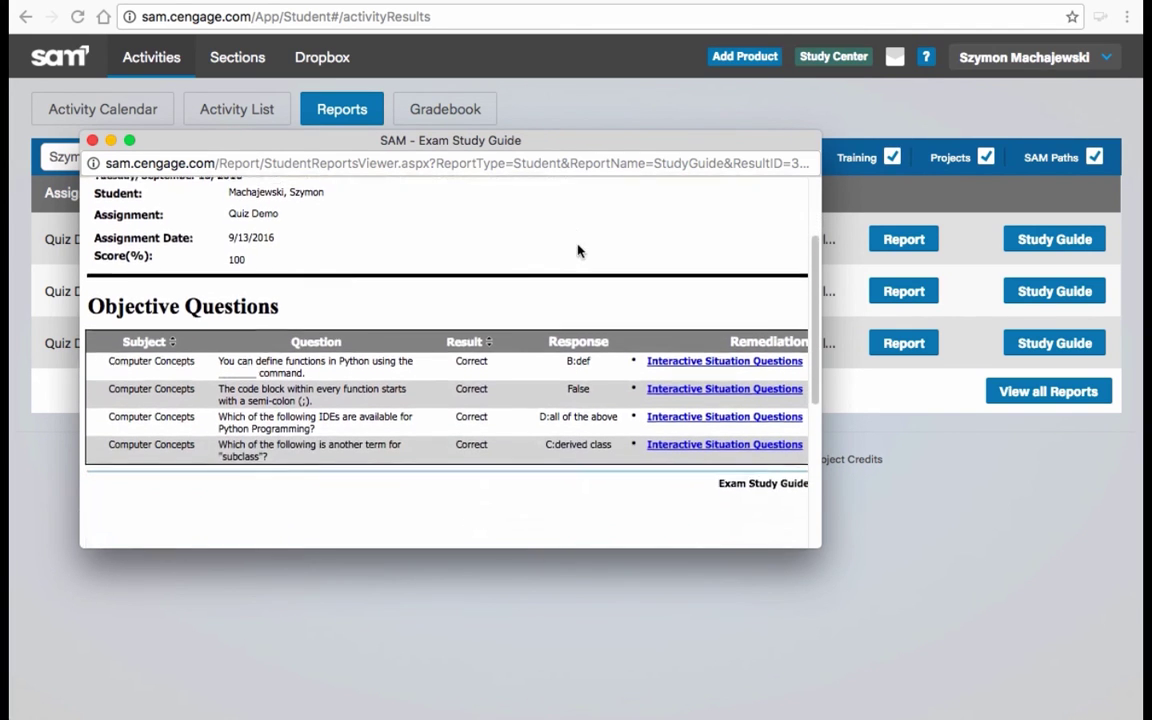